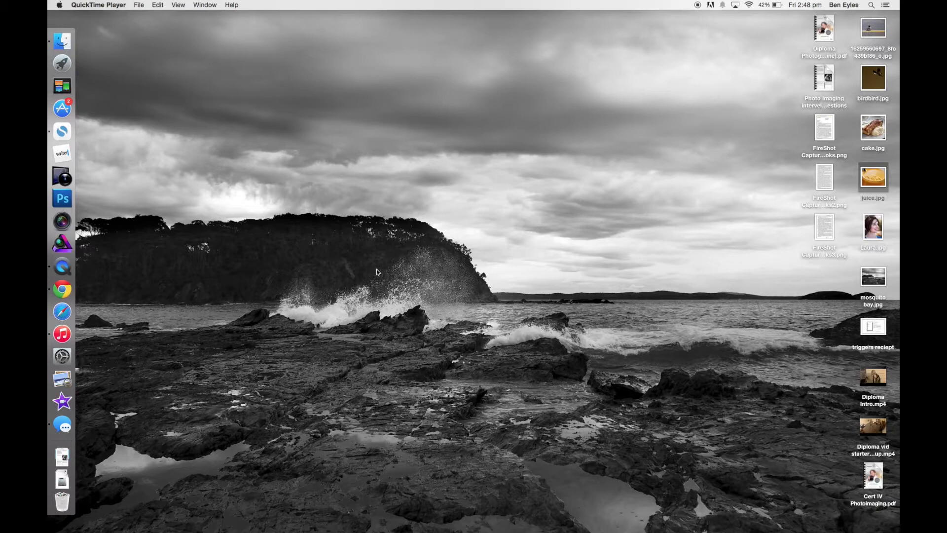
Launch Affinity Photo Beta.
left_click(58, 246)
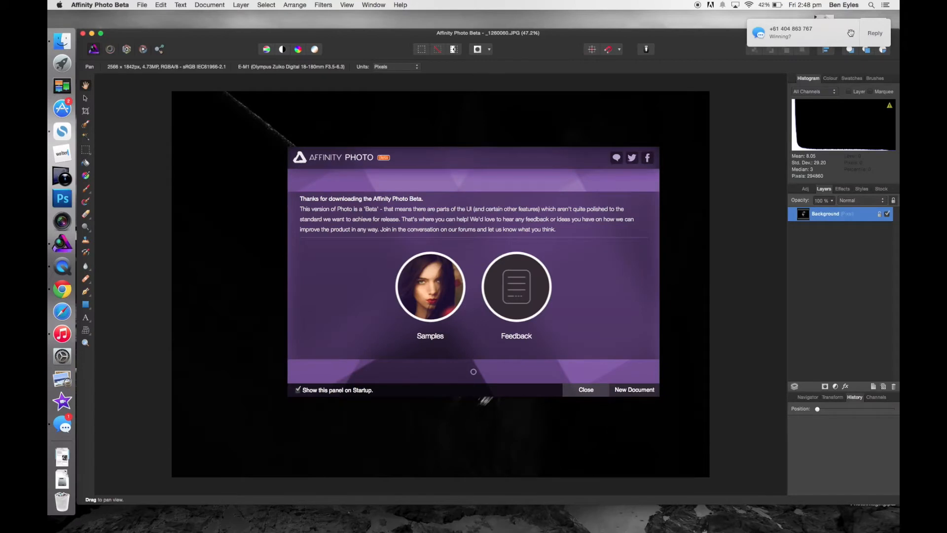
Reply to the incoming message with "Yes. Just doing a video for the Diploma gang.".
left_click(878, 34)
type("Yes. J")
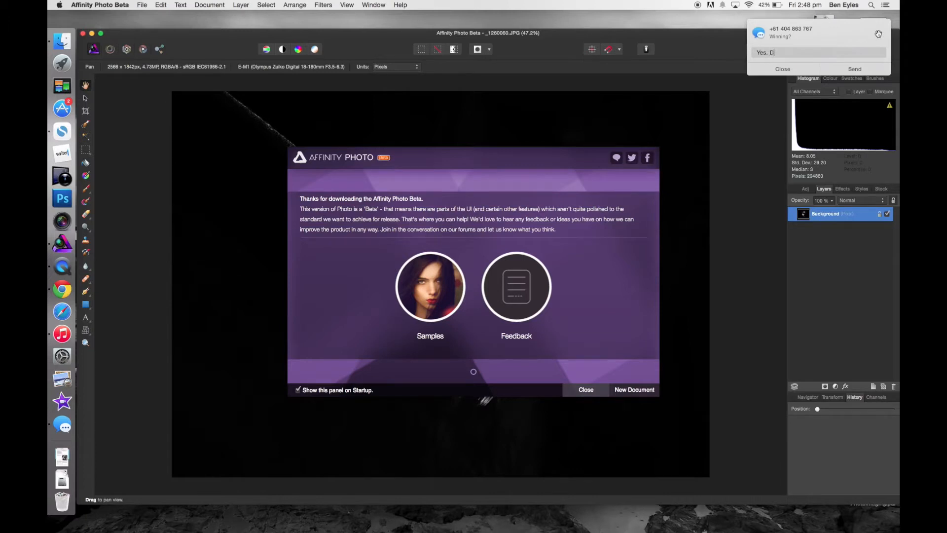
type("ust doing a video for the Diploma gang.")
key("Return")
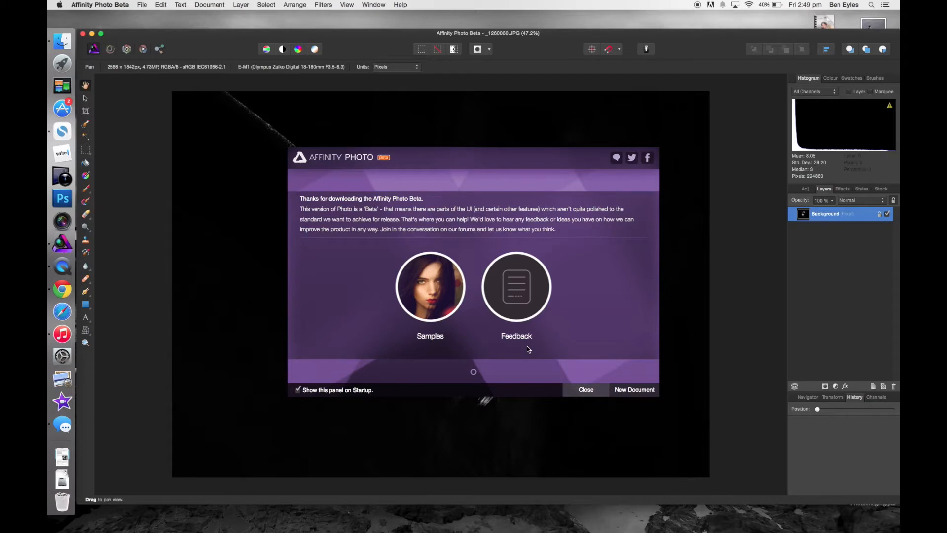
Dismiss the welcome screen and close the open black-and-white dog photo.
left_click(582, 390)
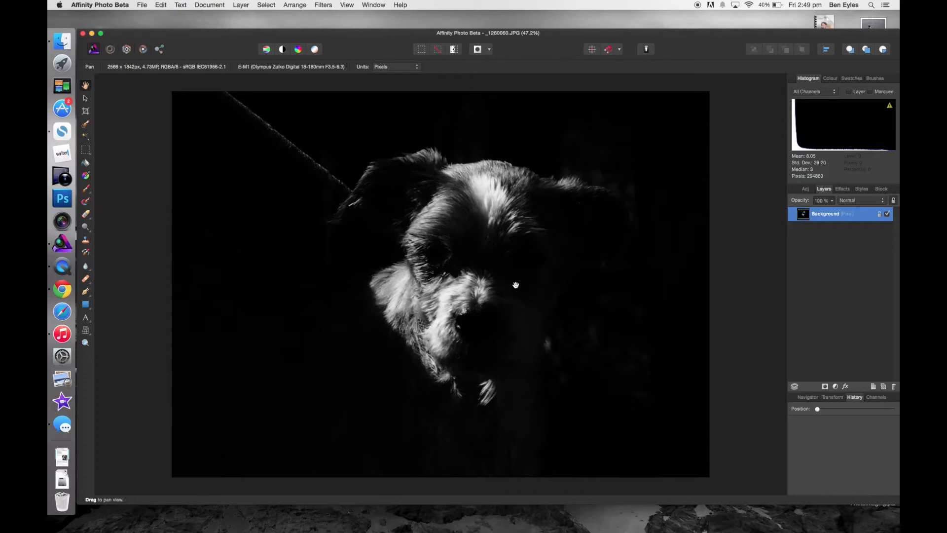
left_click(143, 5)
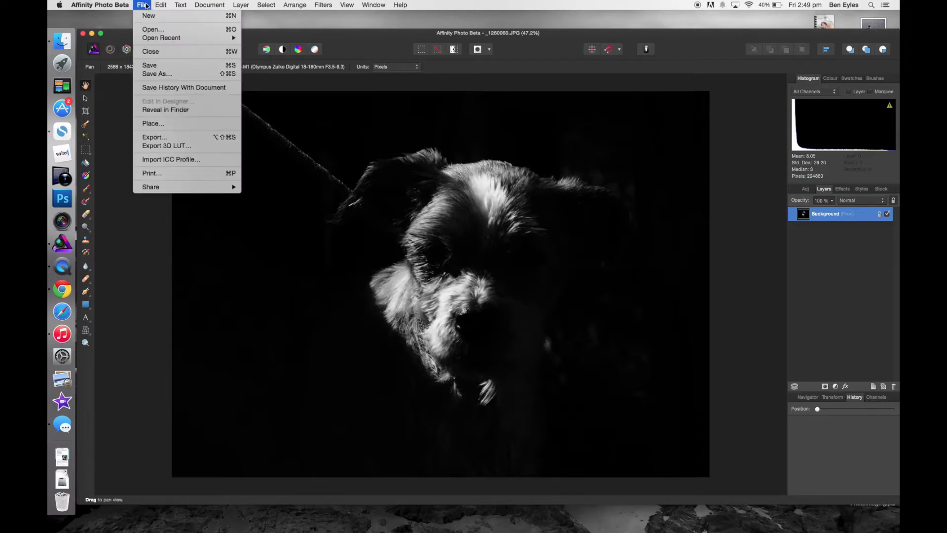
left_click(703, 179)
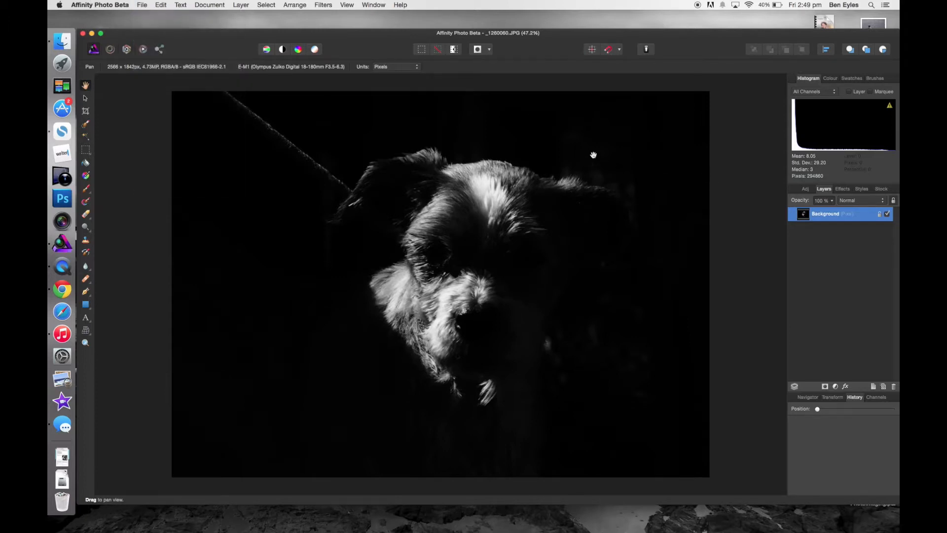
left_click(614, 86)
left_click(757, 80)
left_click(141, 5)
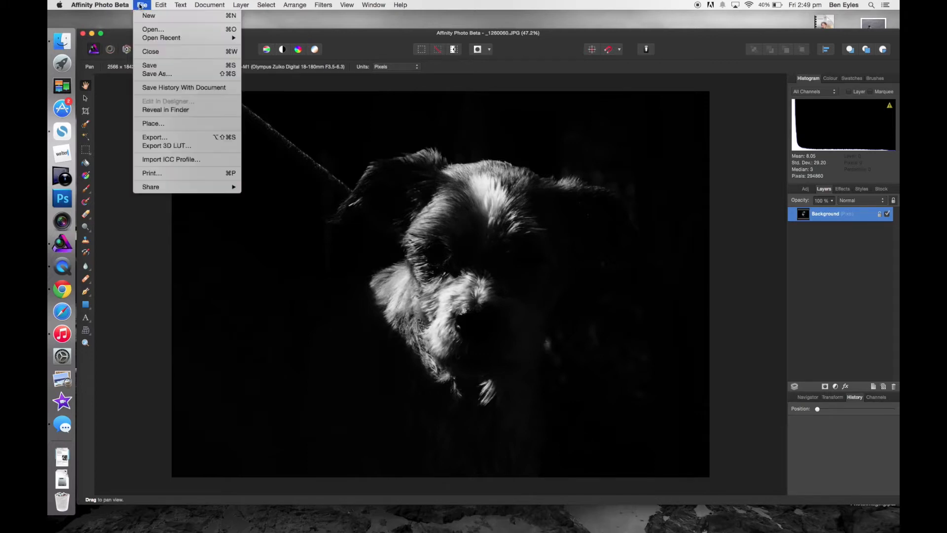
left_click(168, 51)
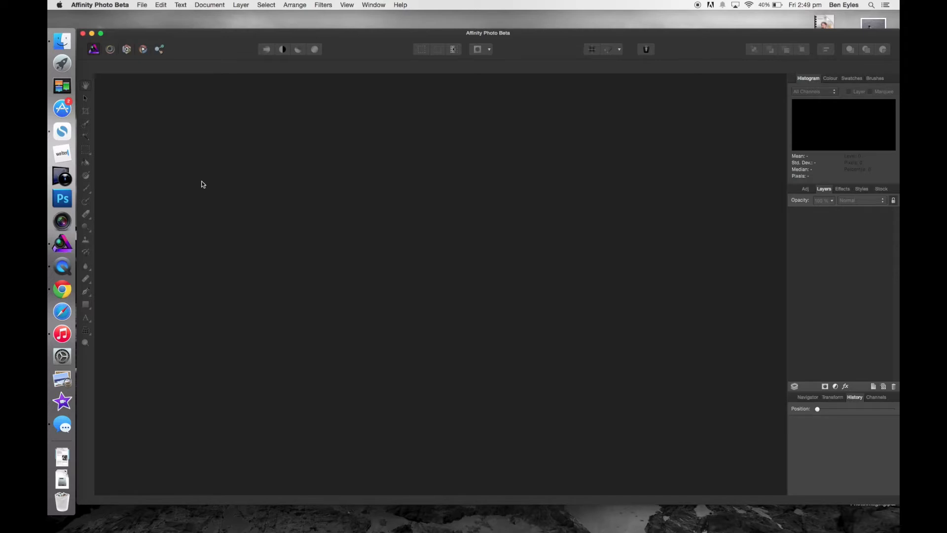
left_click(147, 4)
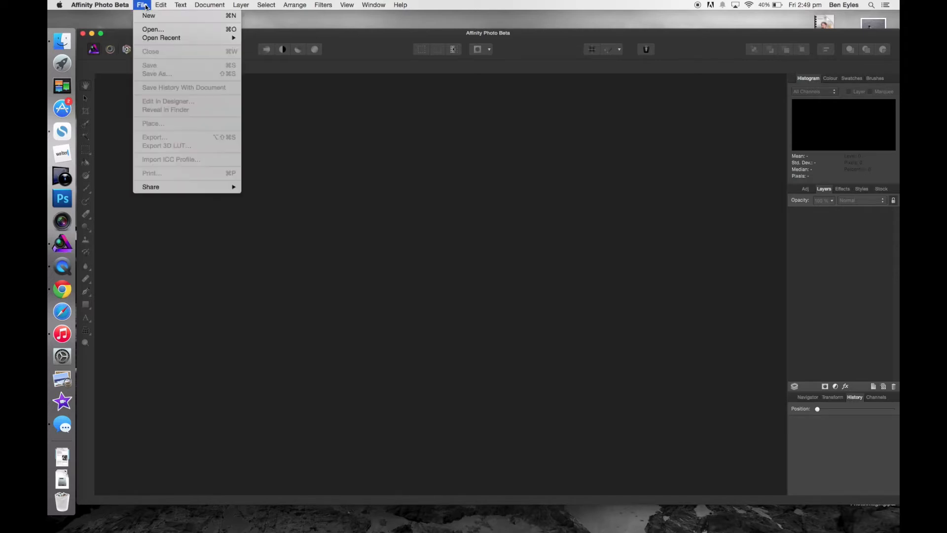
left_click(161, 30)
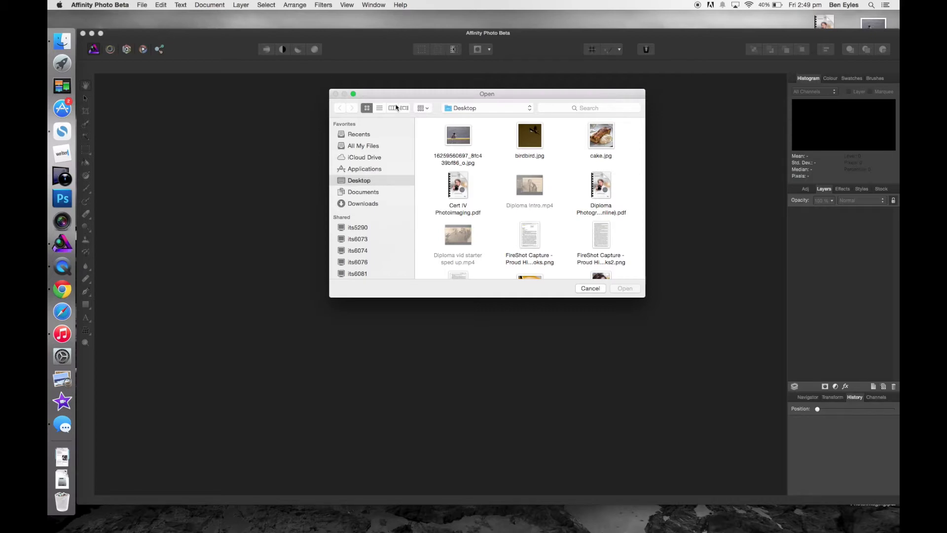
left_click(464, 135)
left_click(634, 290)
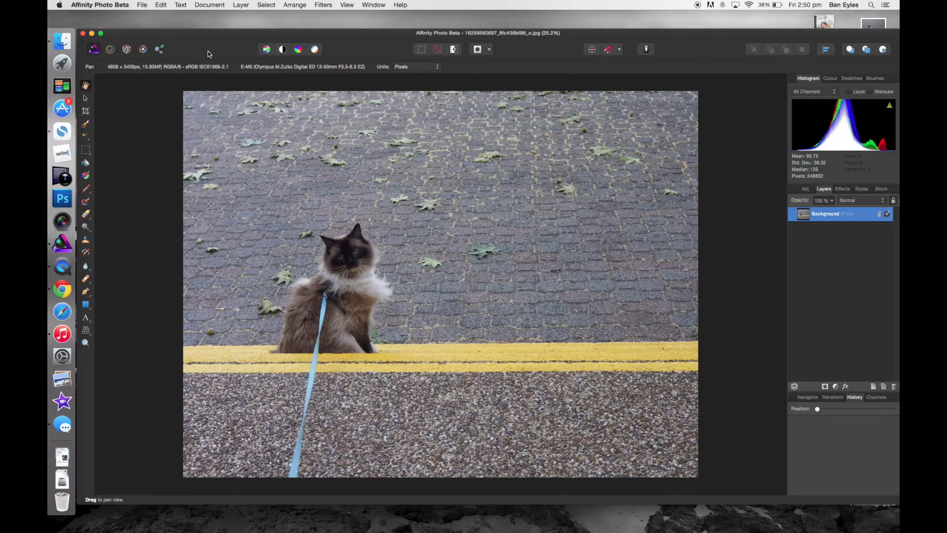
left_click(101, 34)
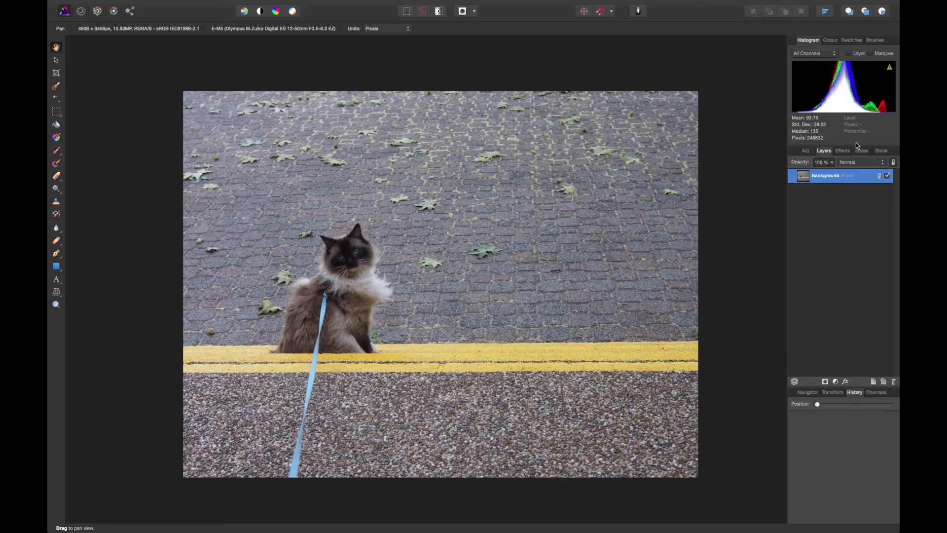
Look through the colour, swatch and brush options, the available adjustments, the layers, and the transform and history information.
mouse_move(851, 92)
left_click(828, 42)
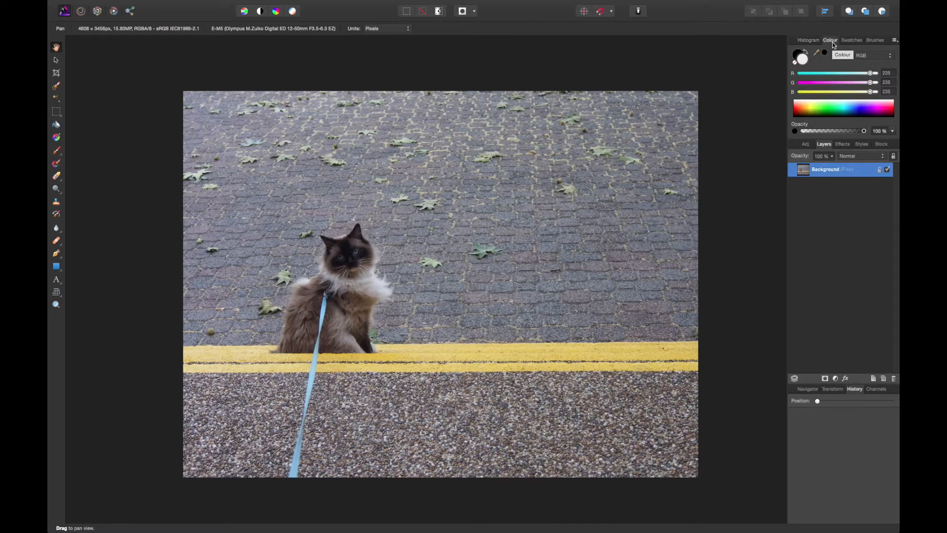
left_click(849, 43)
left_click(874, 43)
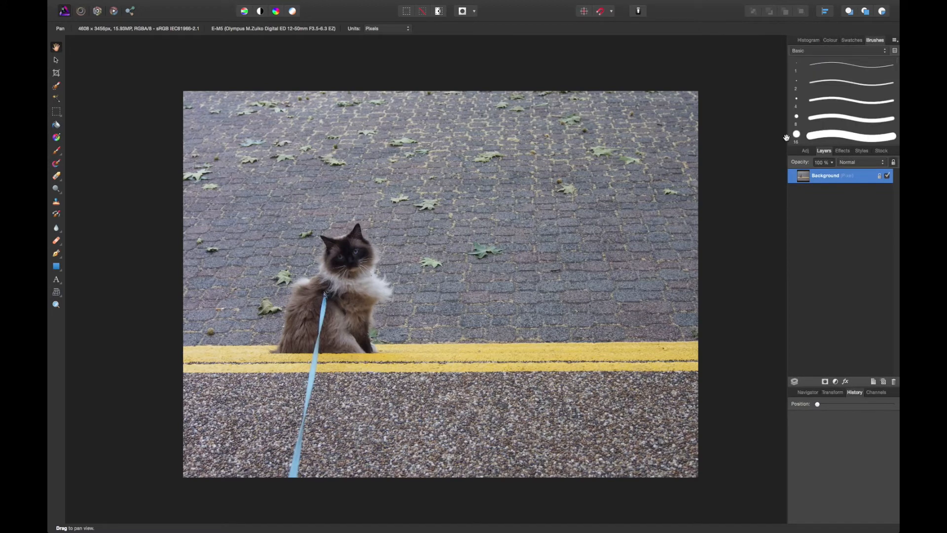
left_click(806, 152)
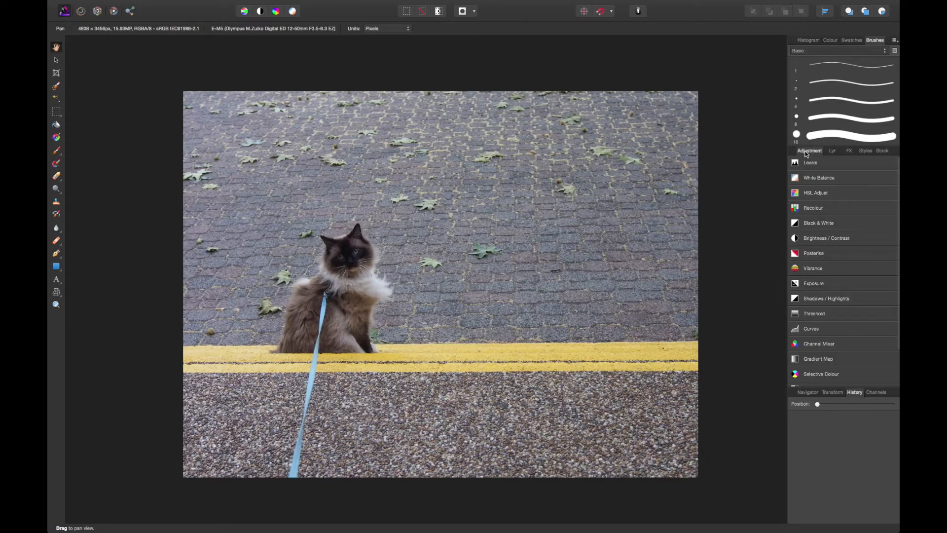
left_click(833, 152)
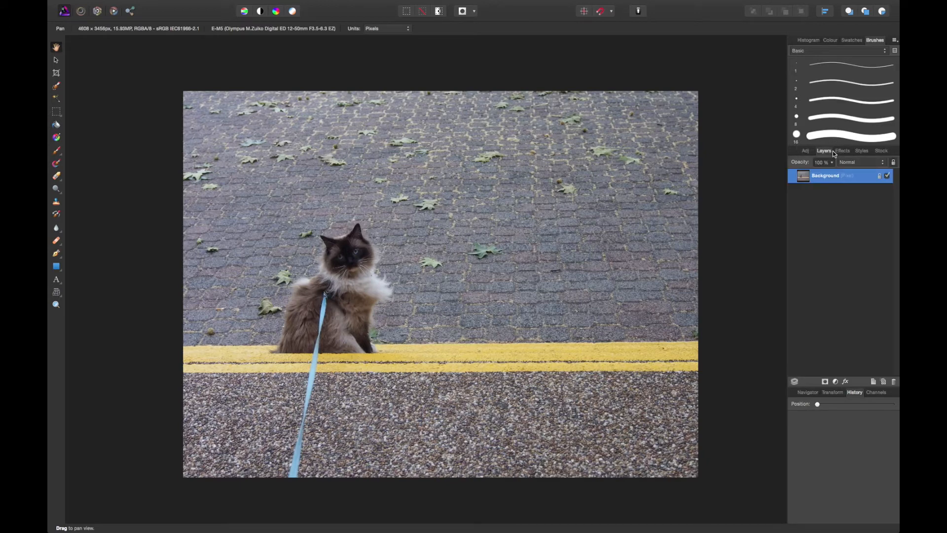
left_click(831, 393)
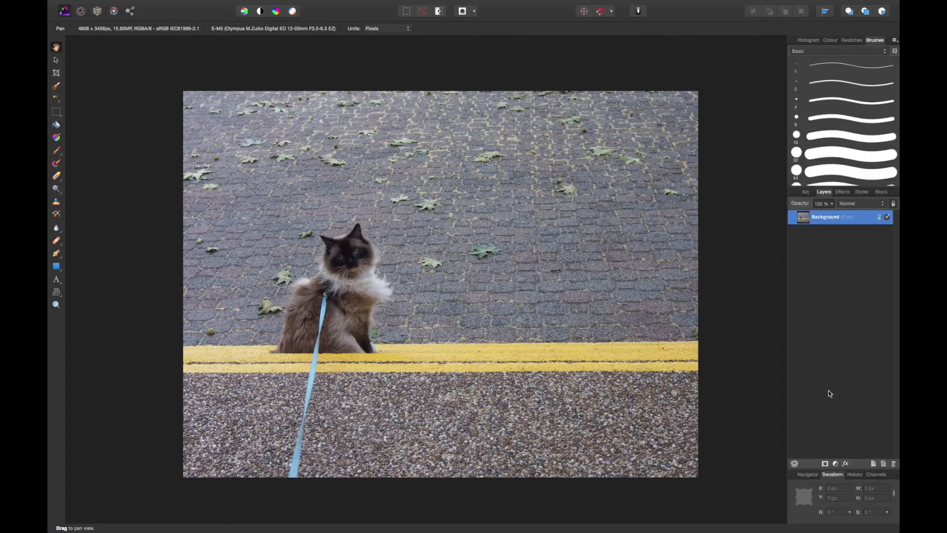
left_click(854, 474)
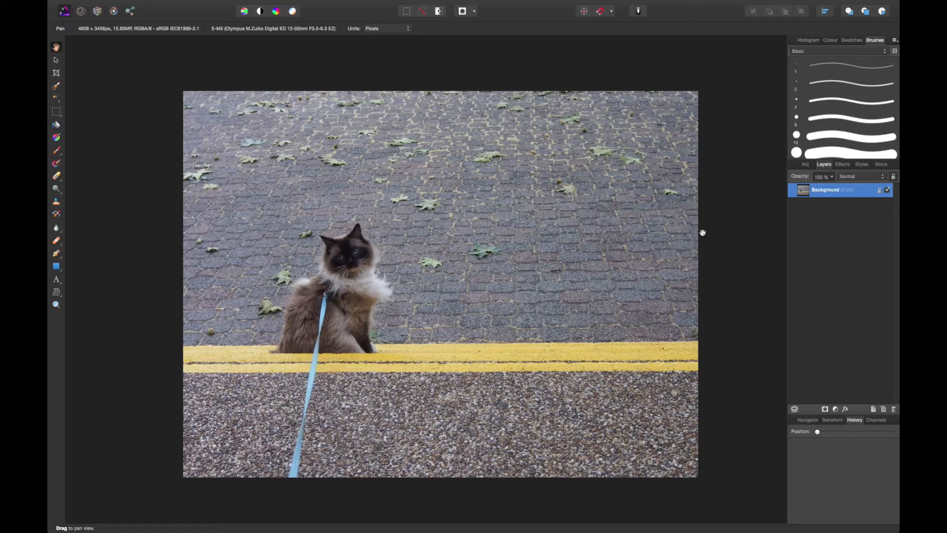
Duplicate the Background layer and add a default Levels adjustment above the copy.
key("super+j")
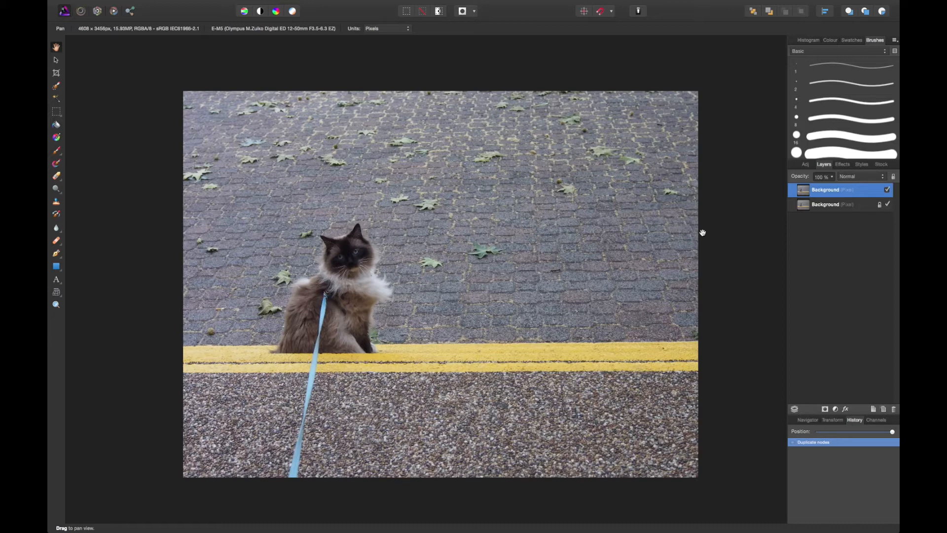
left_click(807, 164)
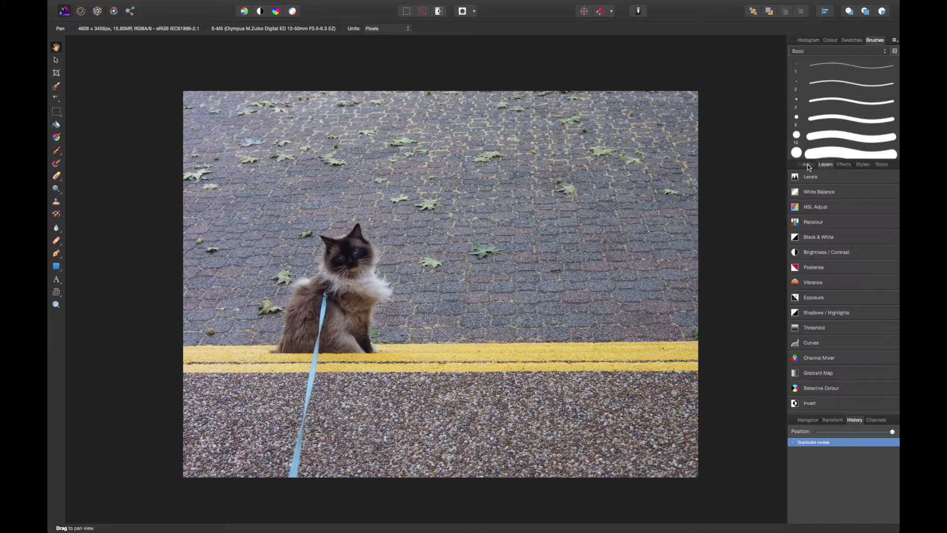
left_click(826, 177)
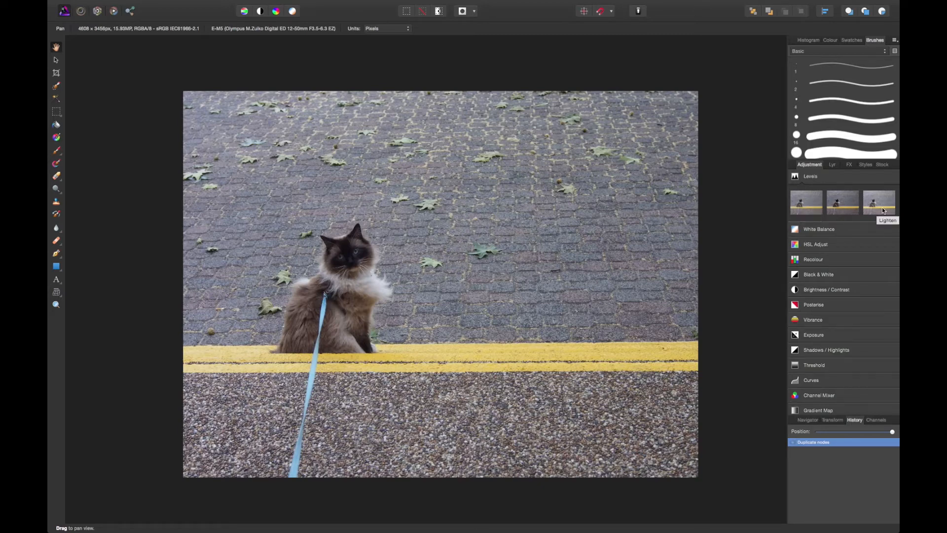
left_click(798, 208)
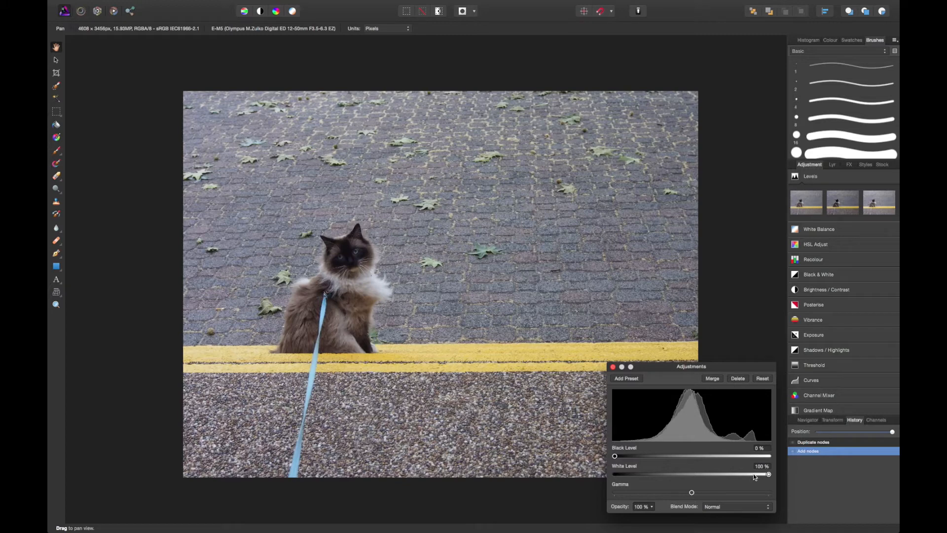
Set the Levels adjustment to a black level of 4% and a white level of 87%, and close its settings.
left_click_drag(728, 370, 728, 352)
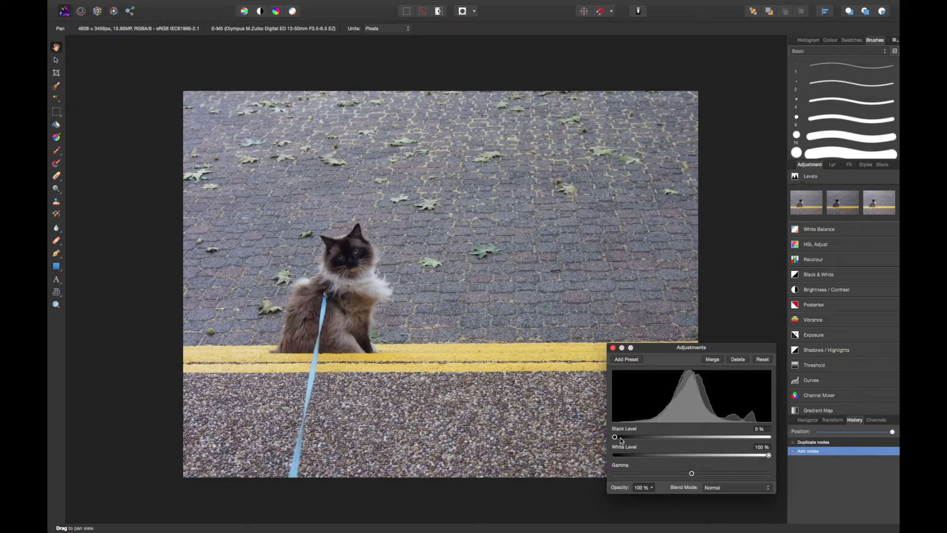
mouse_move(614, 437)
left_mouse_down()
mouse_move(648, 439)
mouse_move(612, 438)
left_mouse_up()
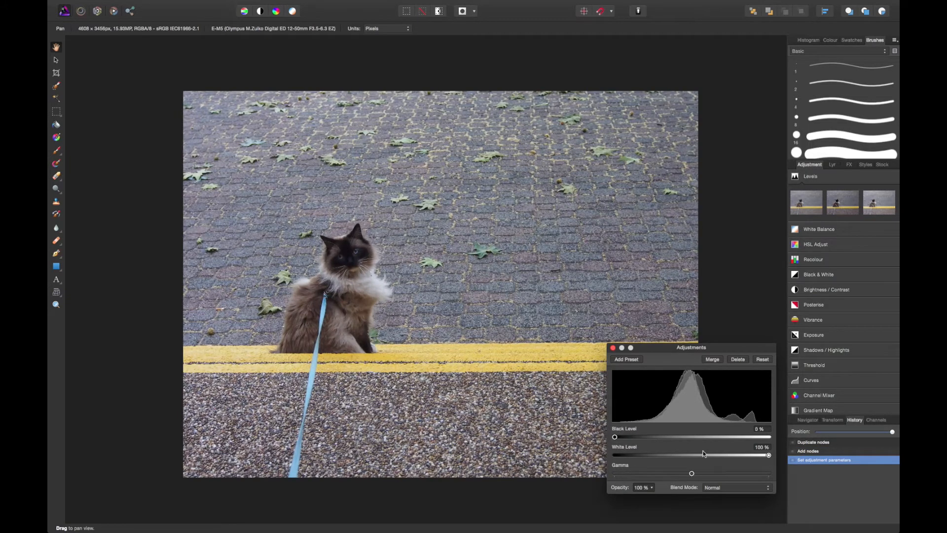
left_click_drag(770, 456, 749, 456)
left_click_drag(615, 437, 621, 437)
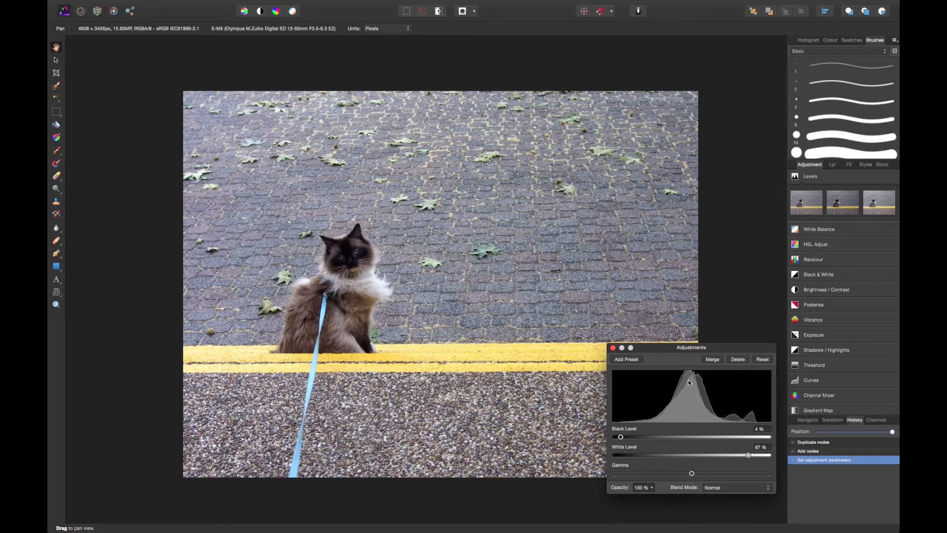
left_click(613, 348)
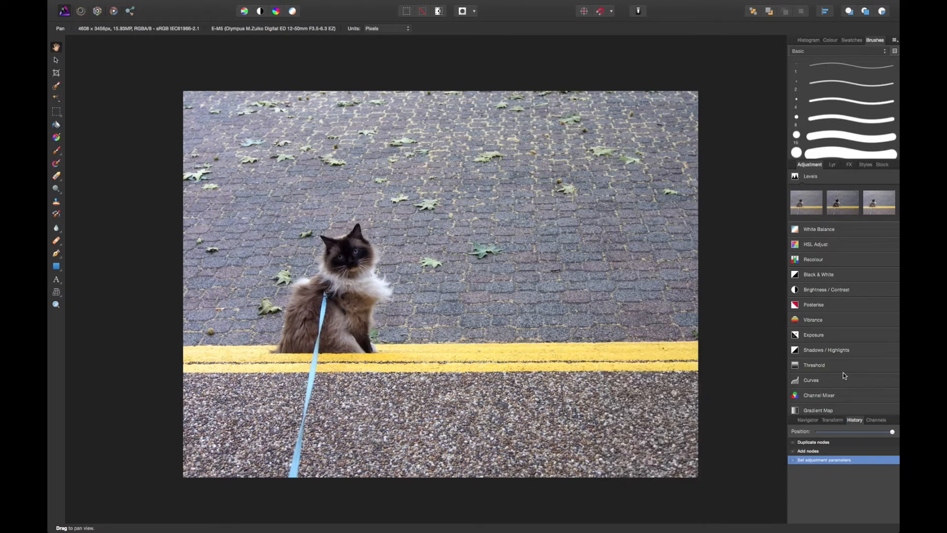
On the duplicated Background layer, select the cat's face with the Selection Brush.
left_click(833, 165)
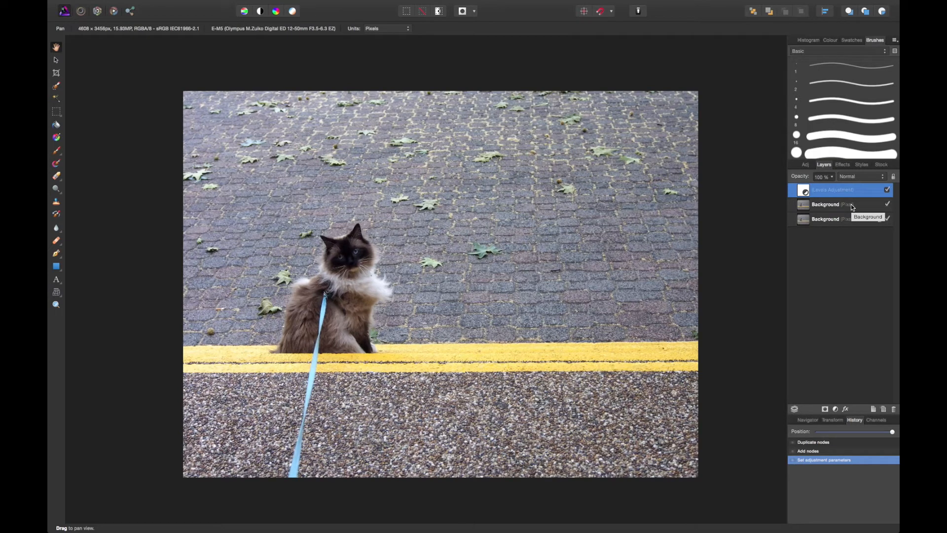
left_click(829, 207)
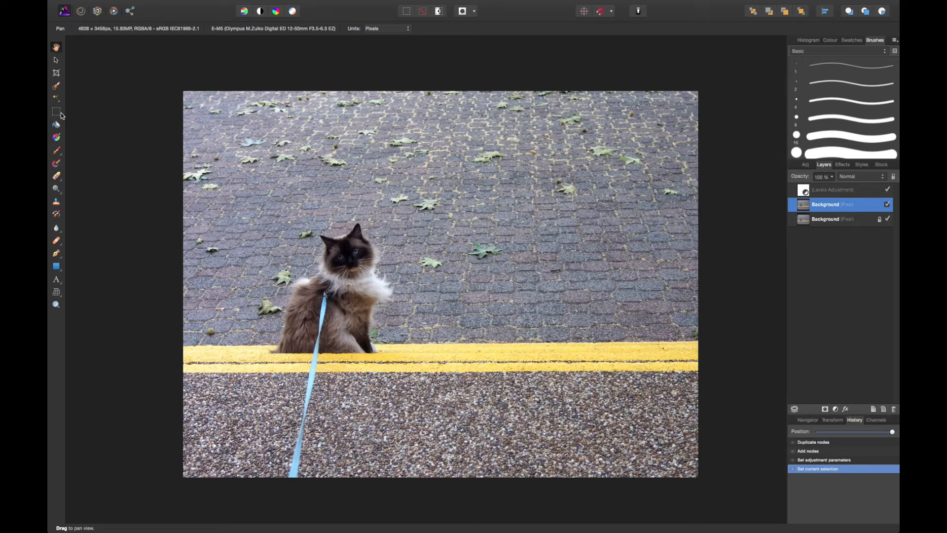
left_click(58, 86)
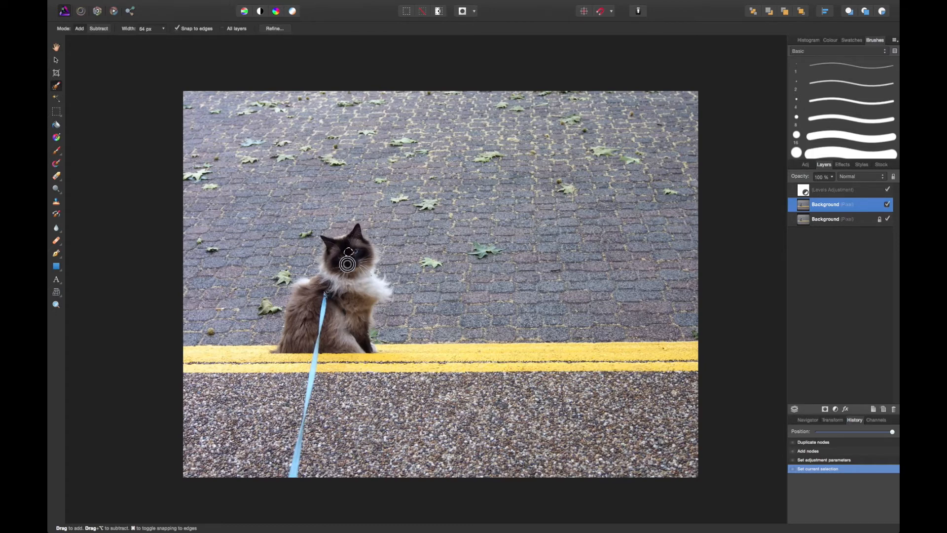
left_click_drag(360, 260, 361, 260)
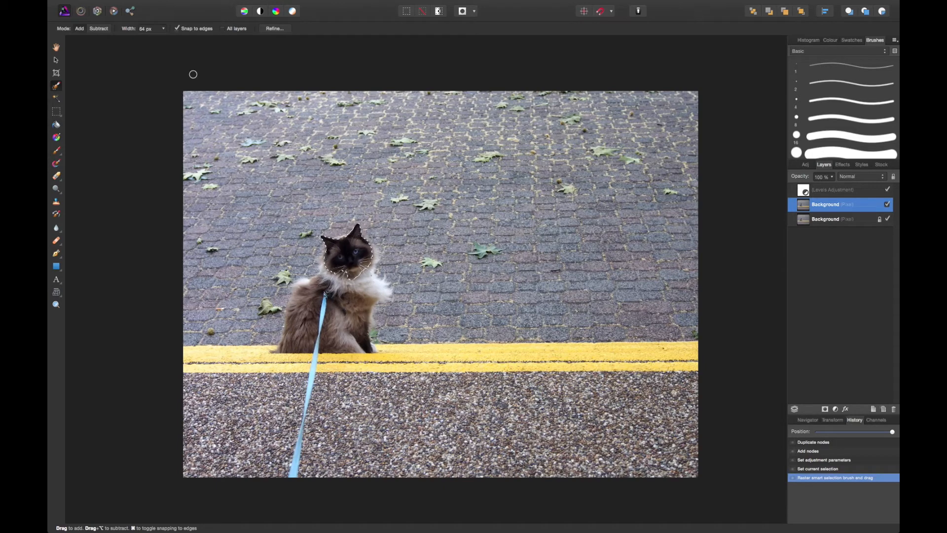
Refine the selection edge along the cat's chin by subtracting excess fur, and return the Selection Brush to Add mode.
left_click(98, 29)
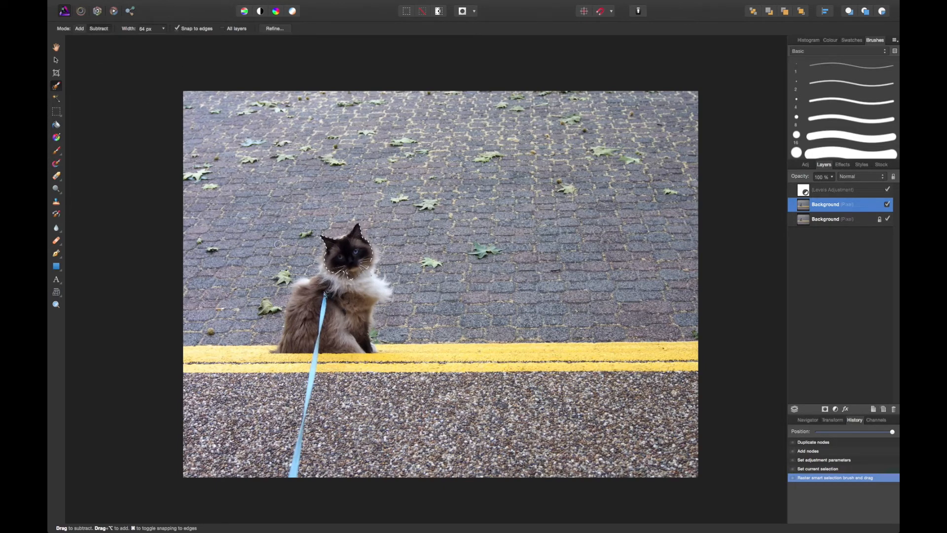
left_click(353, 274)
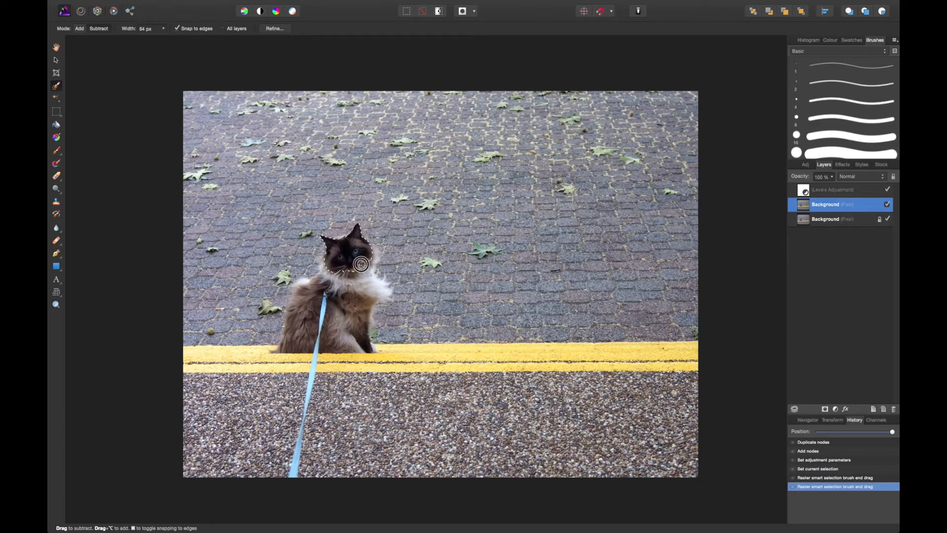
left_click(360, 264)
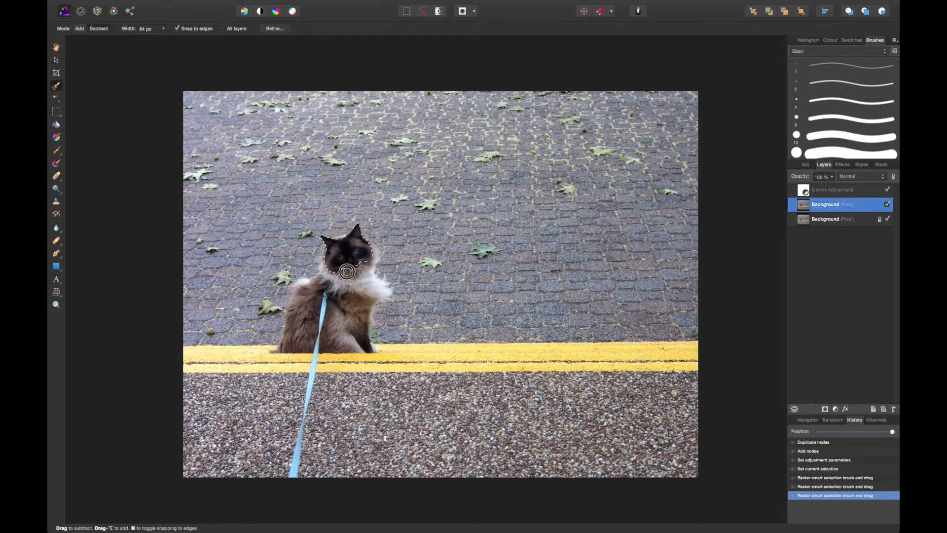
left_click(355, 272)
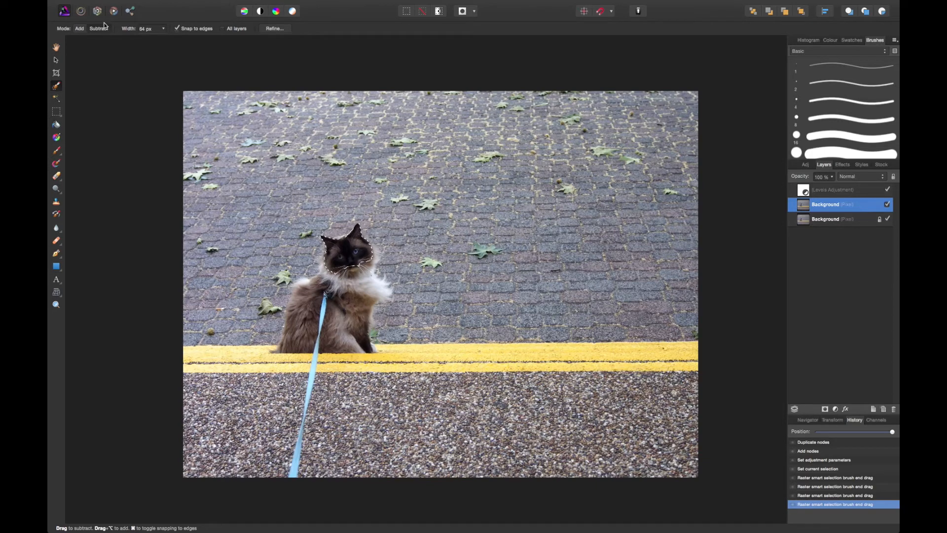
left_click(79, 29)
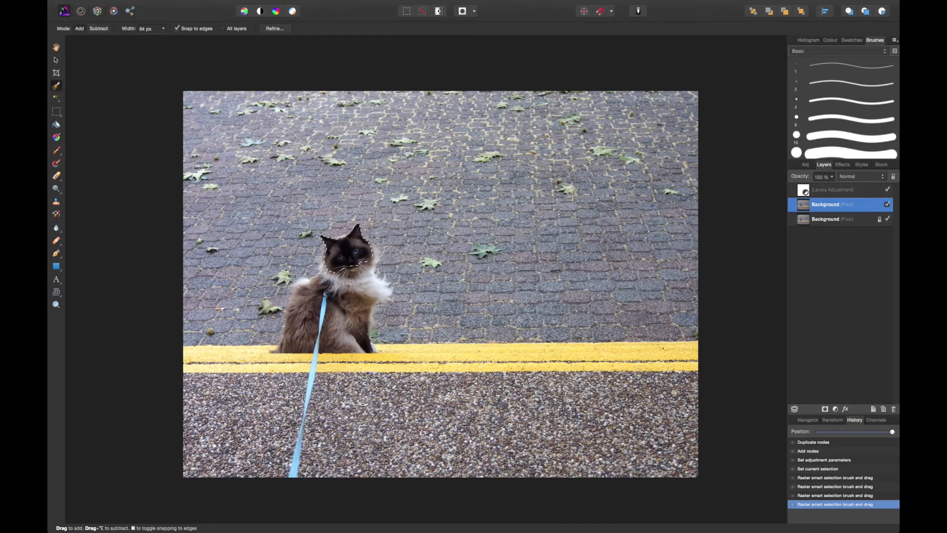
Touch up the selection at the cat's chin with the Selection Brush in Add mode.
left_click(354, 265)
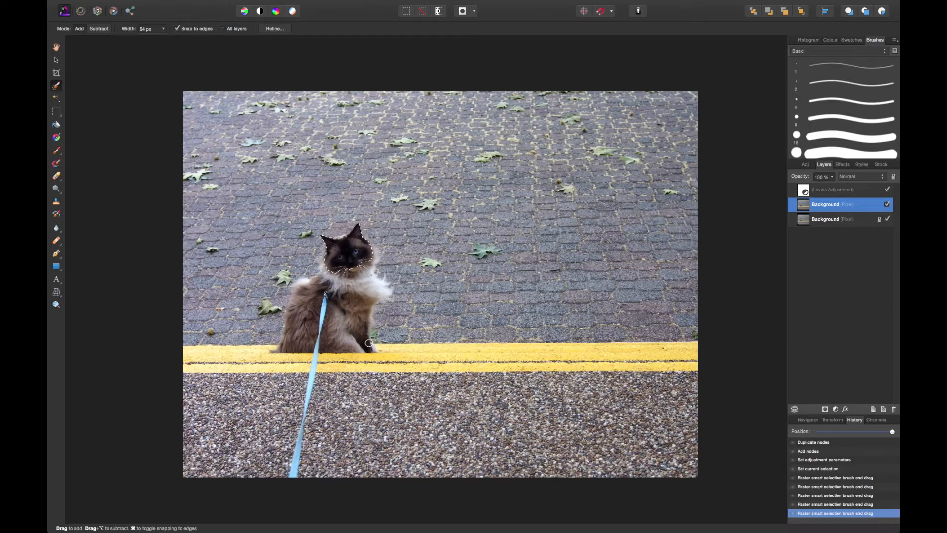
key("super+plus")
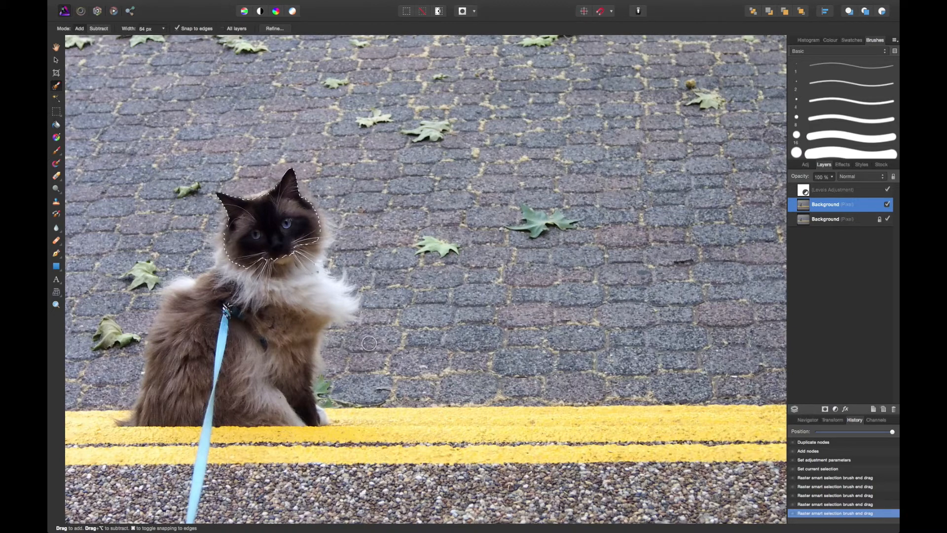
key("space")
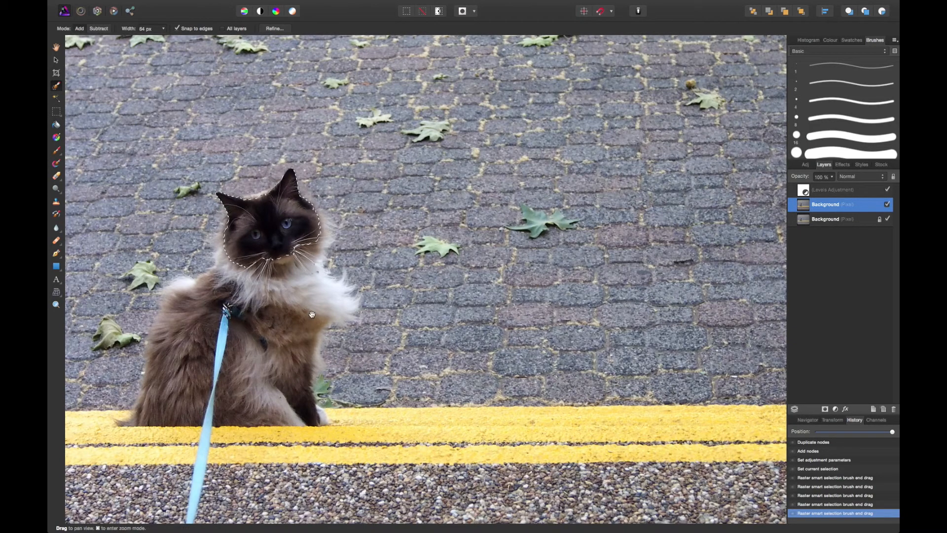
left_click_drag(318, 333, 358, 300)
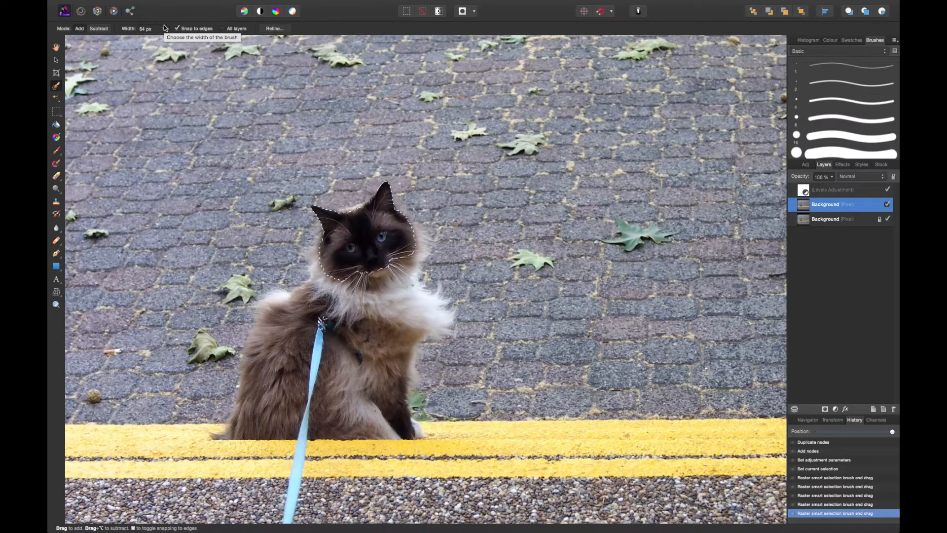
Refine the cat's face selection by increasing its feather, and apply the refinement.
left_click(274, 28)
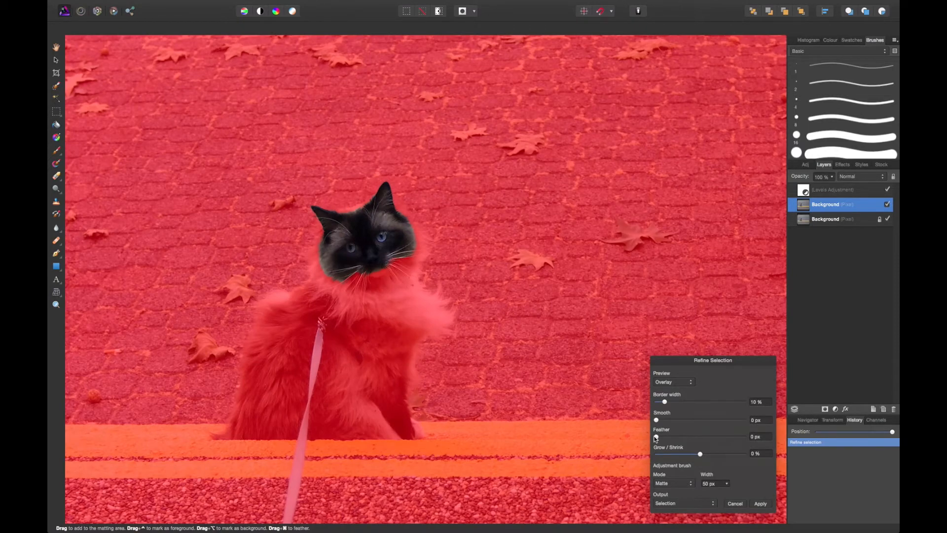
left_click_drag(656, 437, 657, 437)
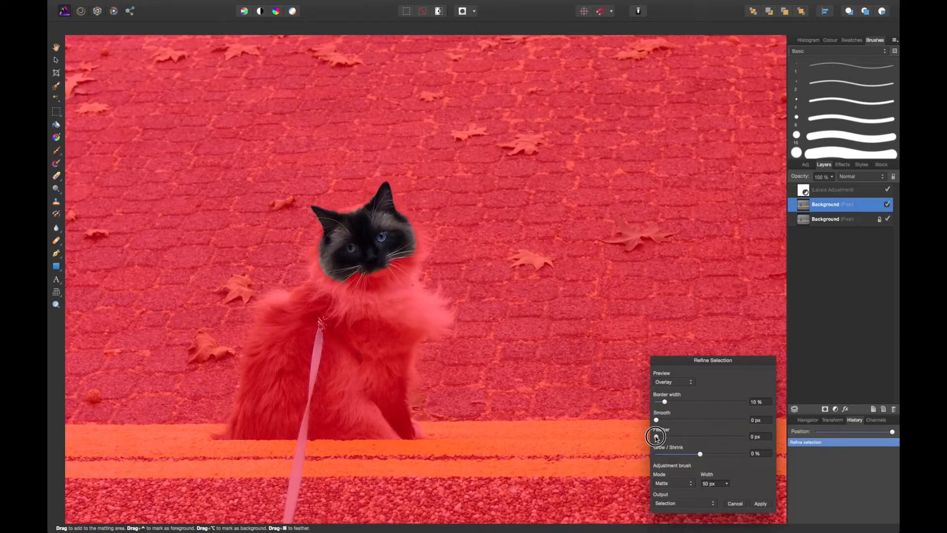
left_click_drag(656, 437, 723, 439)
left_click(760, 504)
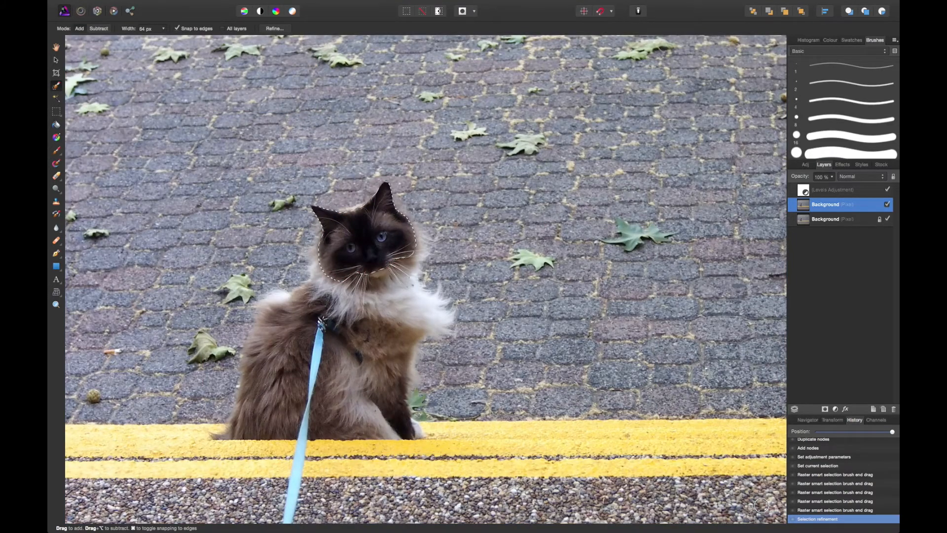
Add a Levels adjustment for the selected face, try a white level of 36%, return it to 100%, and close the settings.
key("super+l")
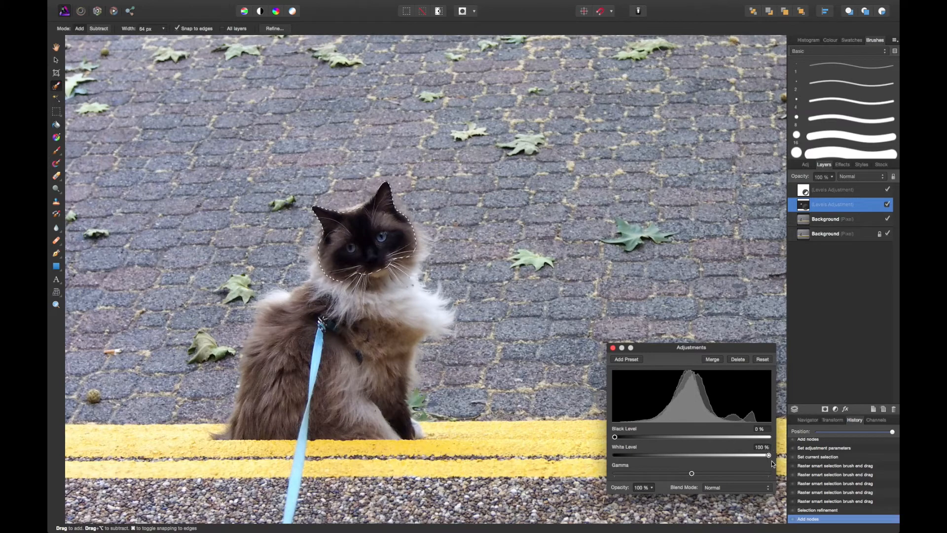
left_click(769, 455)
left_click_drag(771, 458, 672, 462)
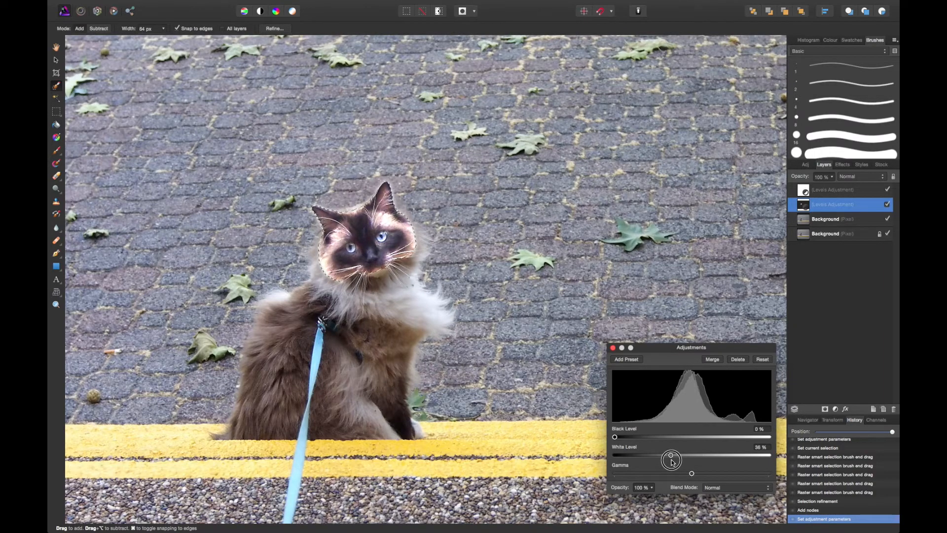
left_click_drag(672, 461, 780, 457)
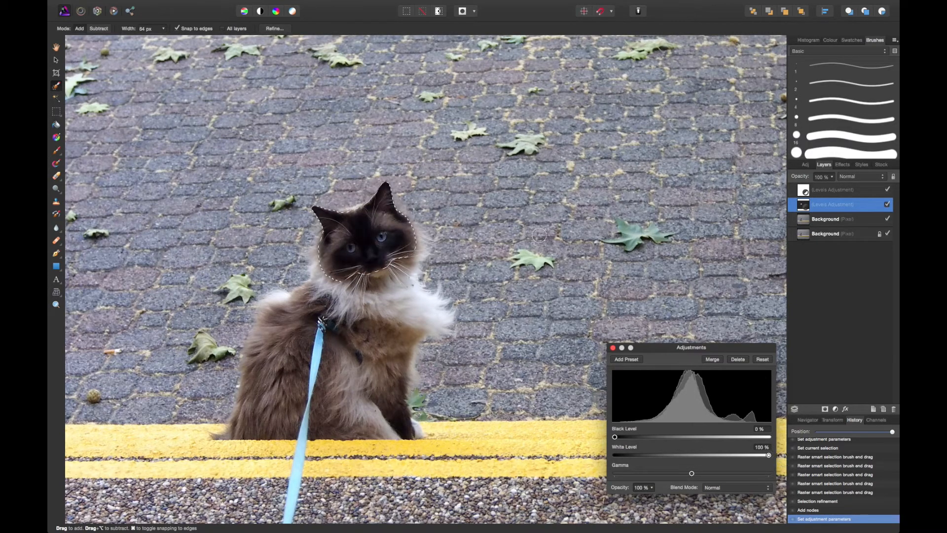
left_click(279, 30)
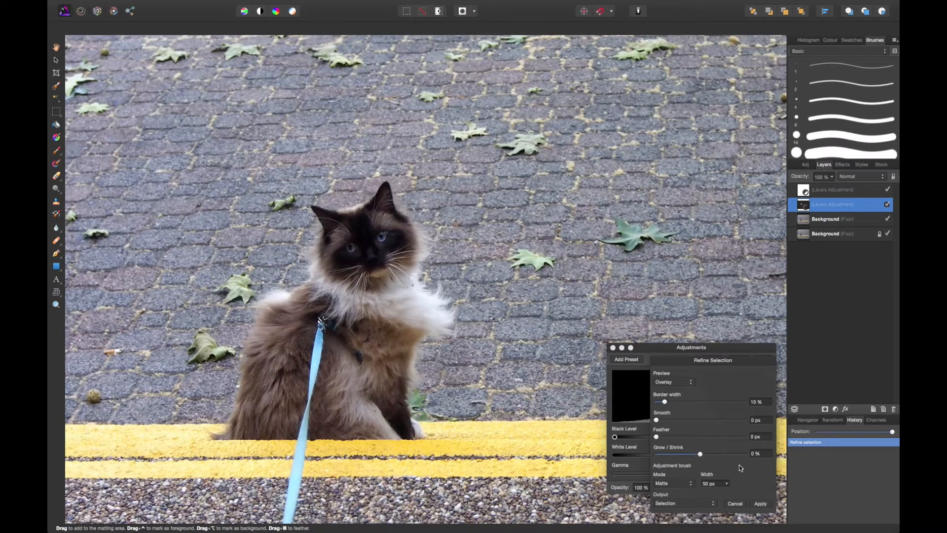
left_click(736, 504)
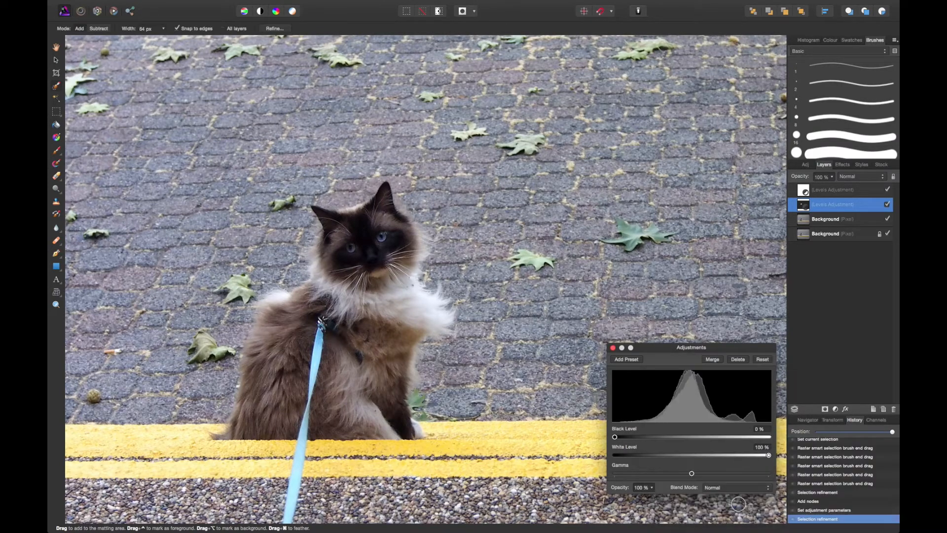
left_click(614, 349)
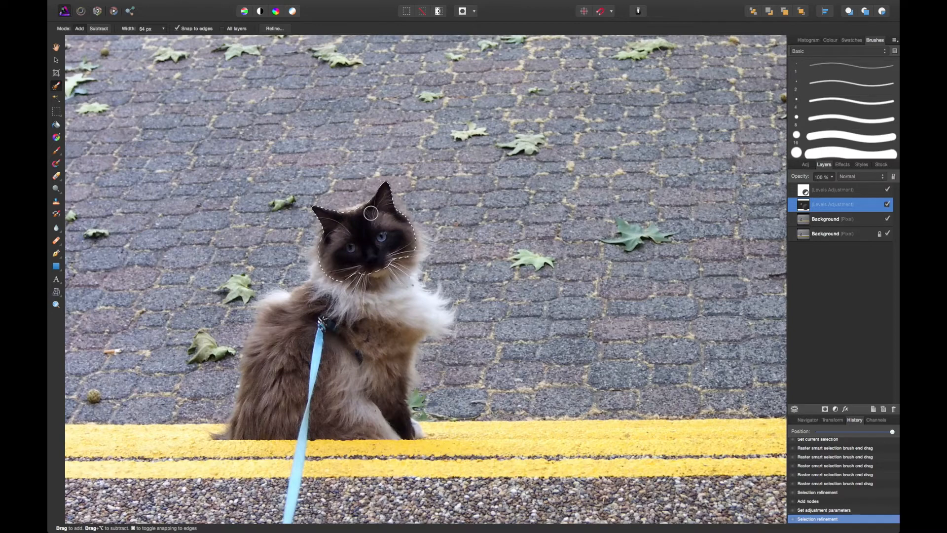
Add another Levels adjustment at default settings, and apply a 46.6 px feather through Refine Selection.
key("super+l")
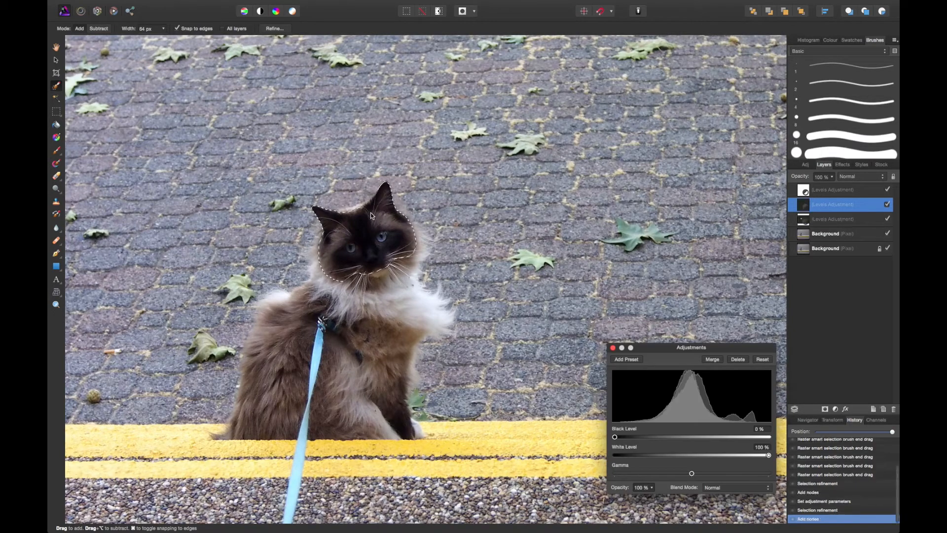
left_click(613, 347)
left_click(276, 28)
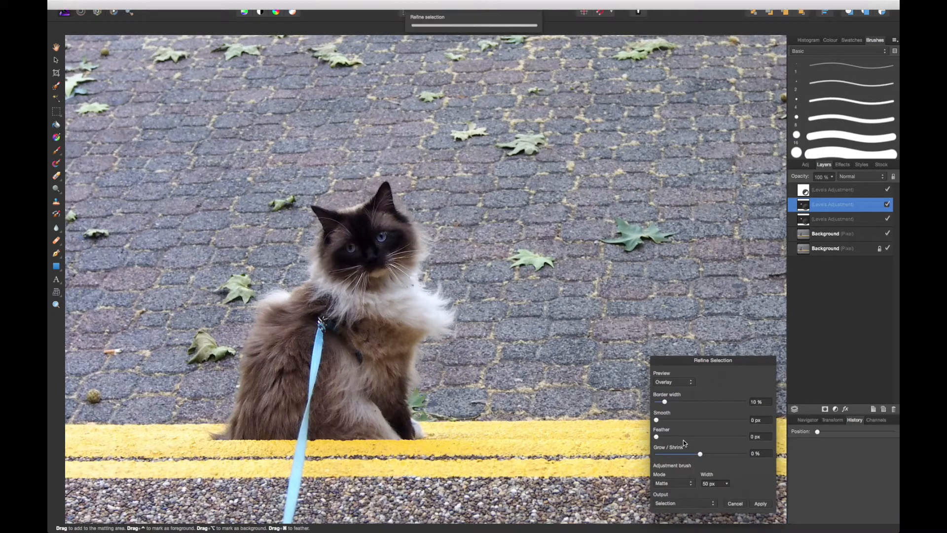
left_click(658, 436)
left_click_drag(658, 437, 733, 442)
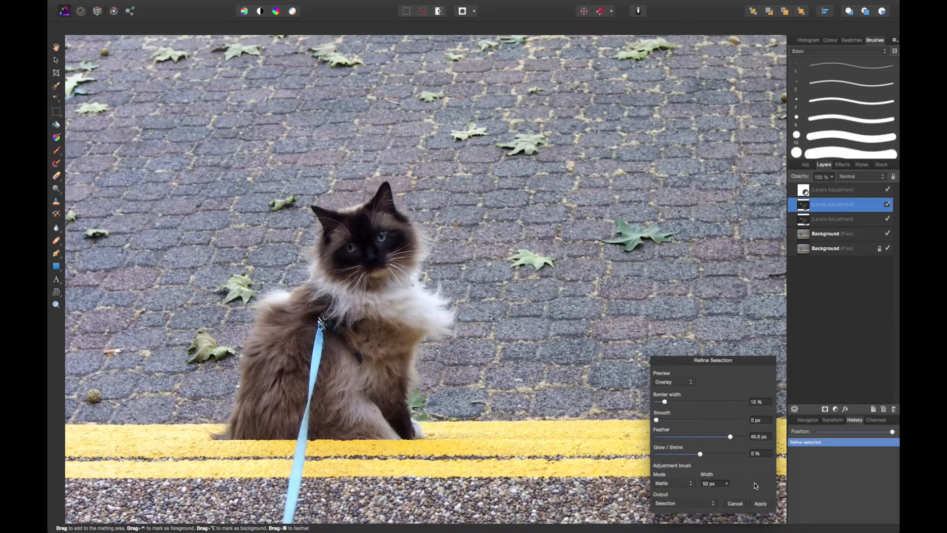
left_click(760, 503)
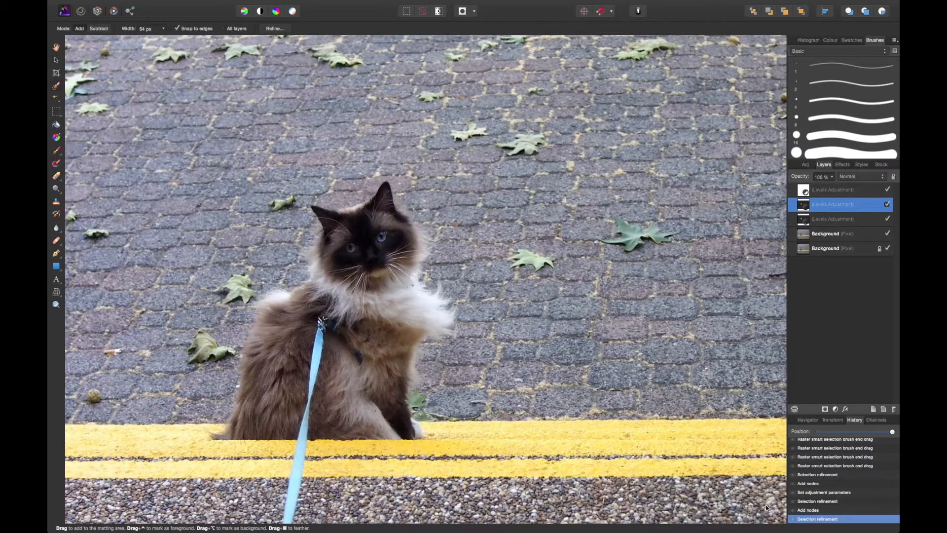
Add a further Levels adjustment for the face selection with a white level of 78%, and close its settings.
key("super+l")
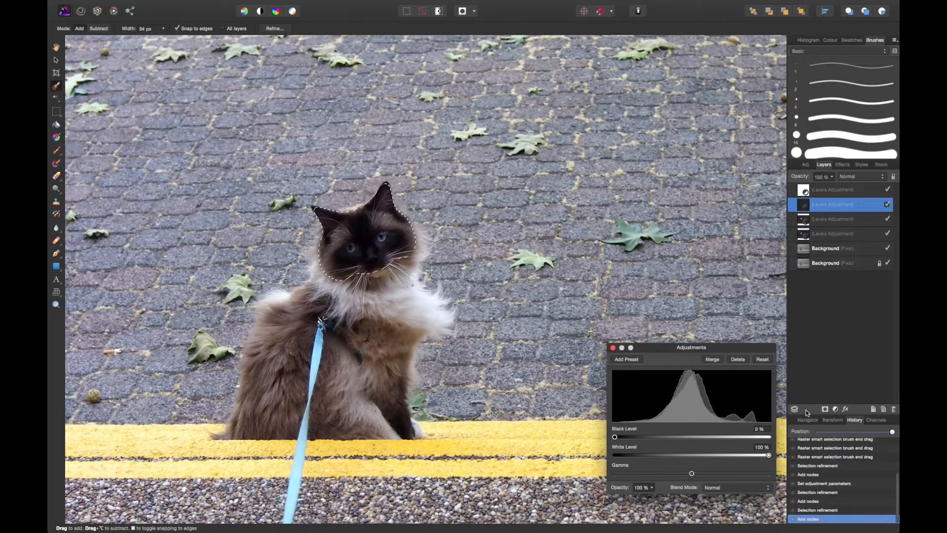
left_click_drag(768, 456, 735, 459)
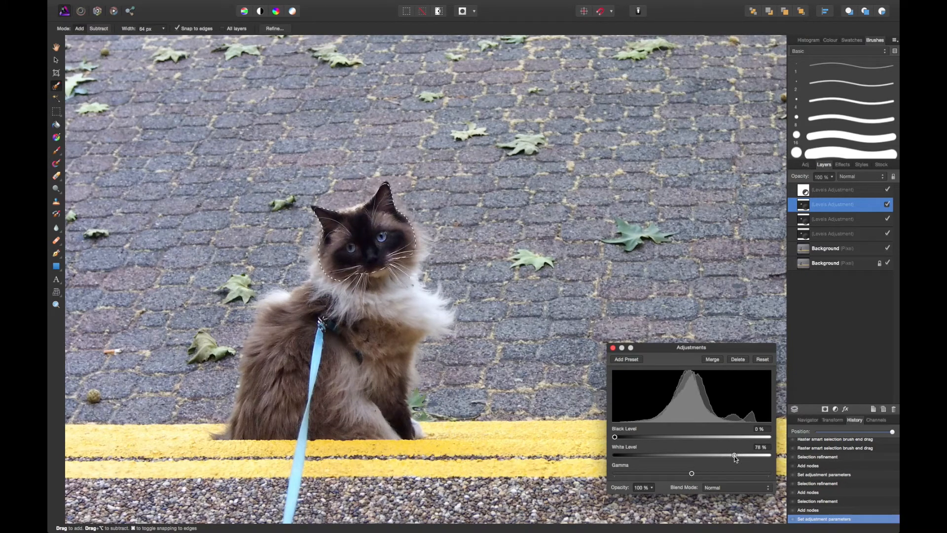
left_click(614, 348)
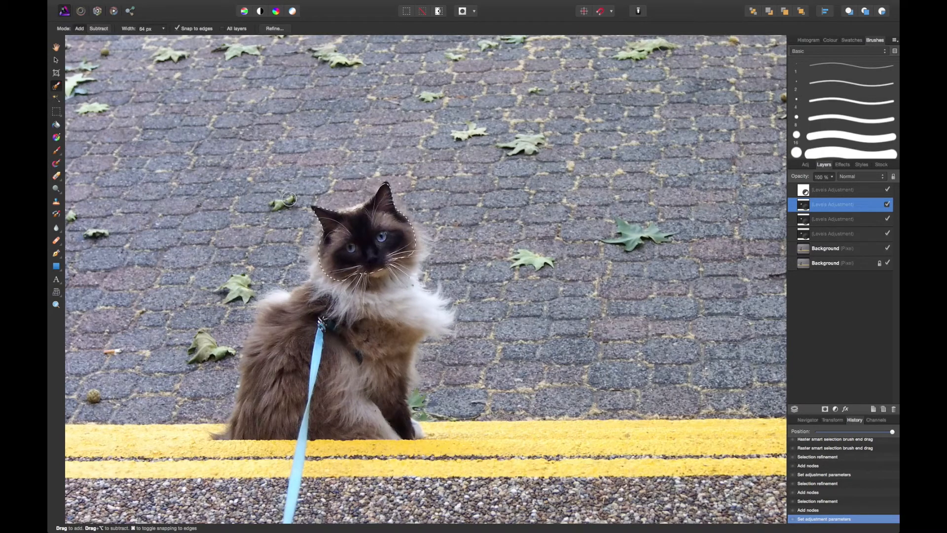
Look over the marquee tool variants and try the Selection Brush on the paving beside the cat.
left_click(57, 112)
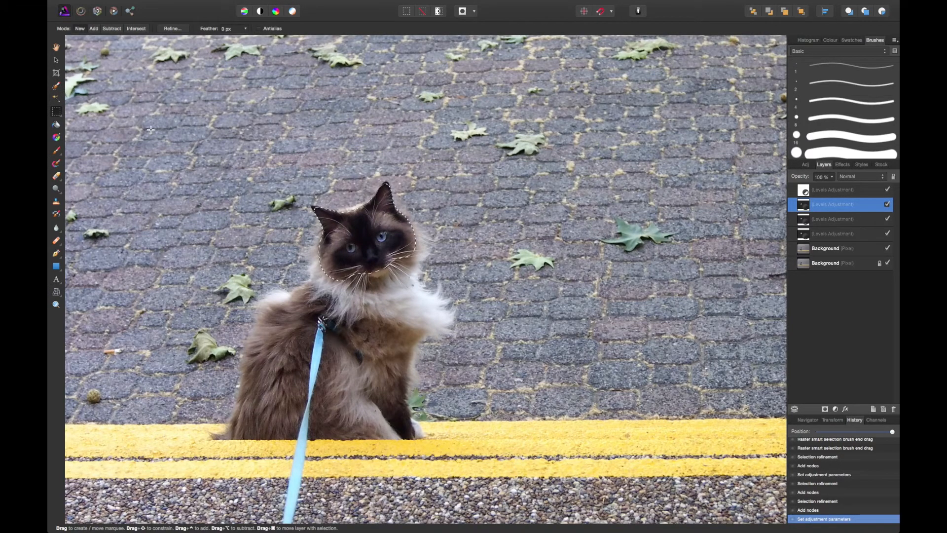
left_click(57, 112)
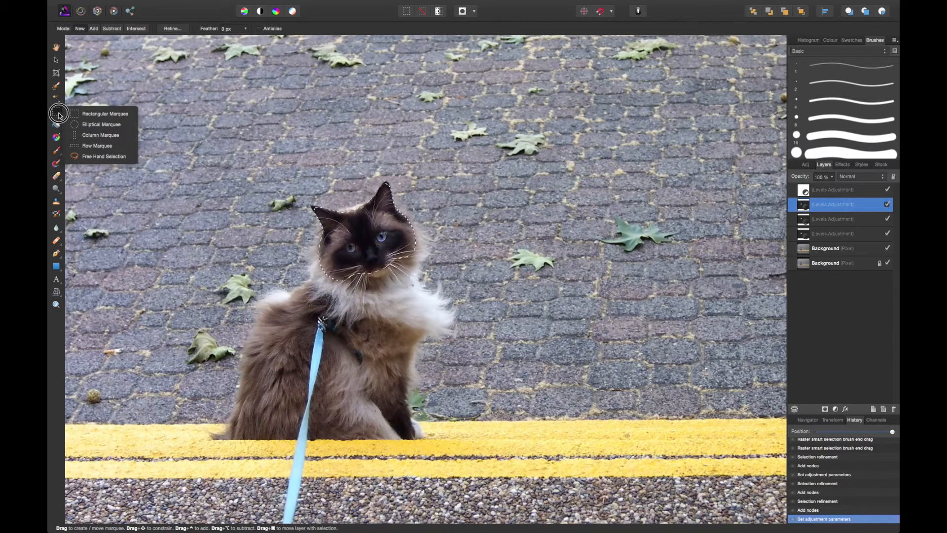
left_click(58, 114)
left_click(57, 89)
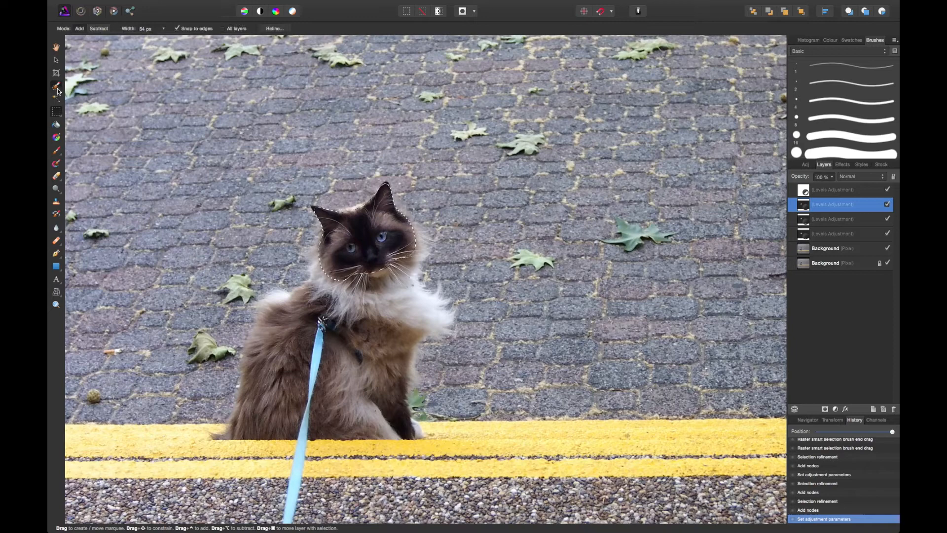
left_click(257, 180)
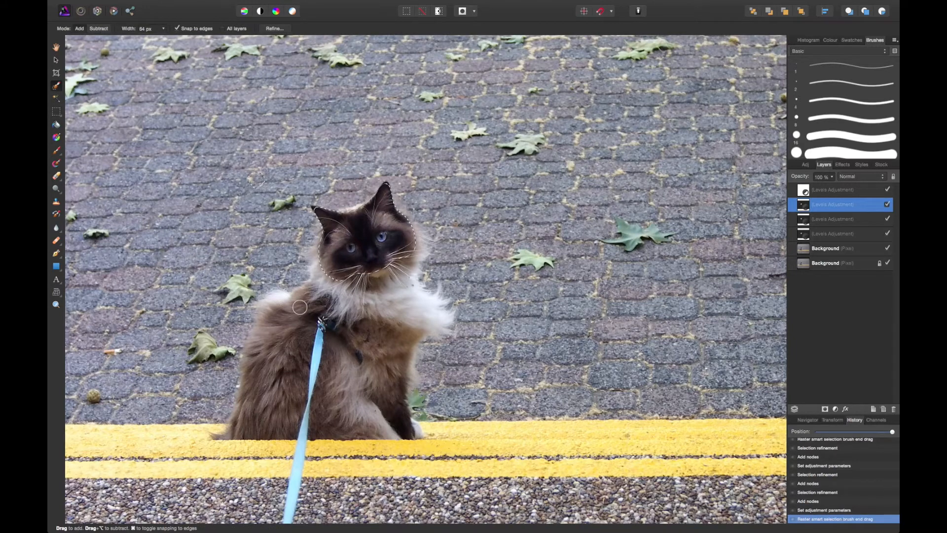
left_click(268, 236)
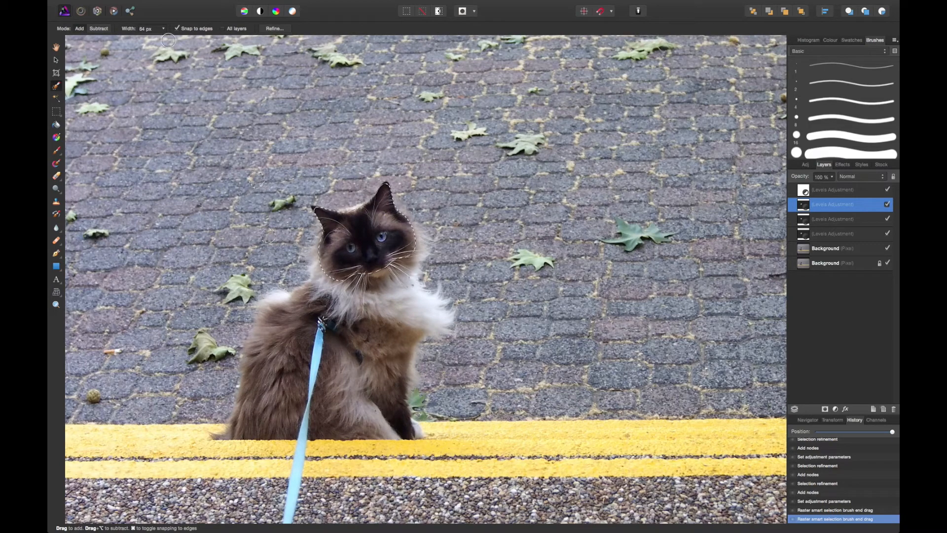
left_click(56, 47)
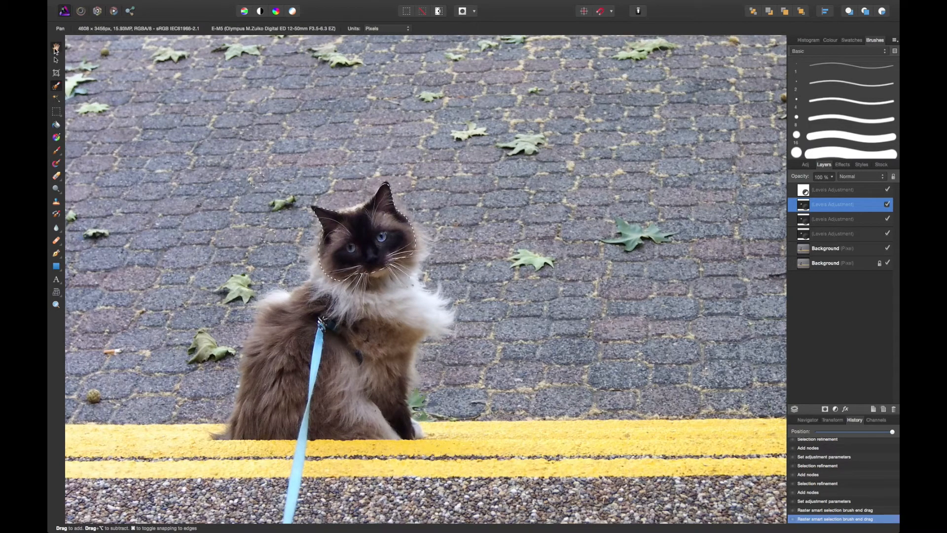
Activate the Free Hand Selection tool and clear the cat's face selection.
left_click(57, 112)
left_click(56, 112)
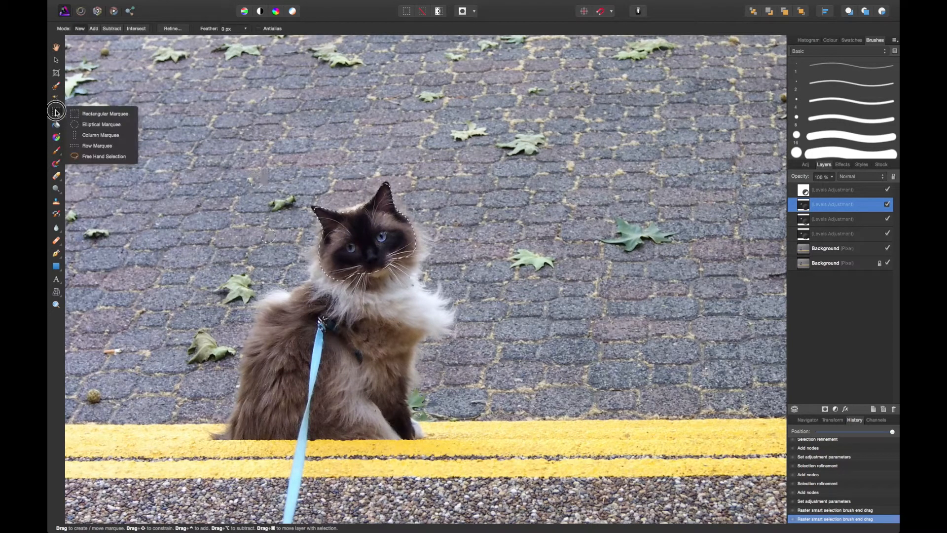
left_click(56, 112)
left_click(93, 161)
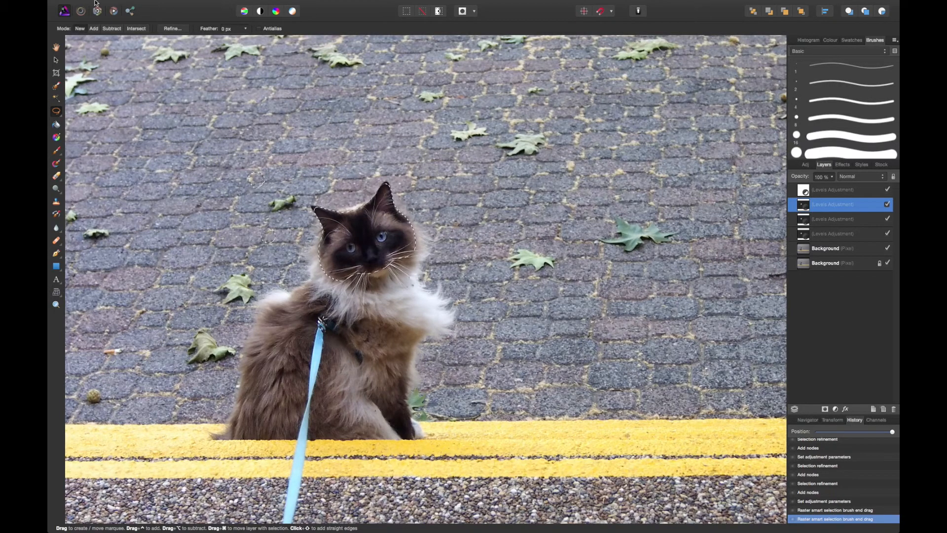
mouse_move(234, 2)
left_click(266, 5)
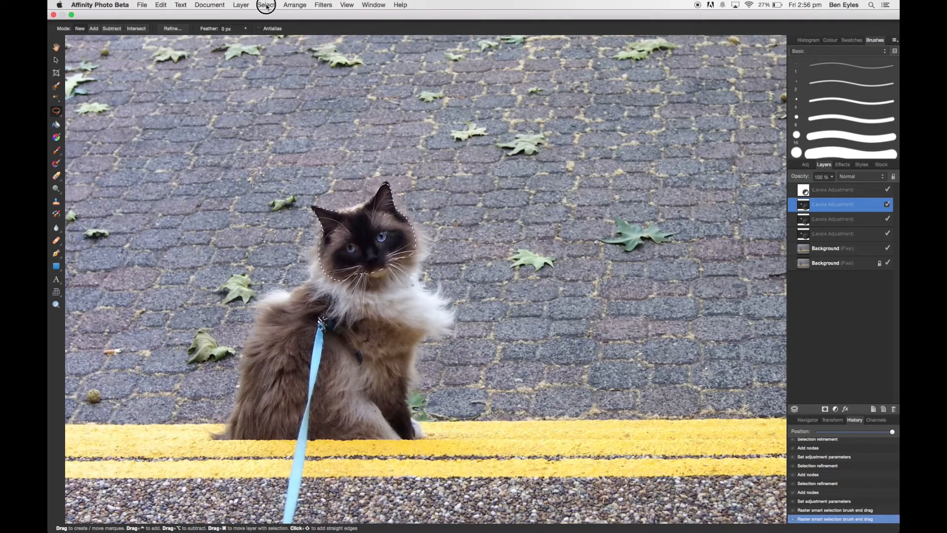
left_click(283, 24)
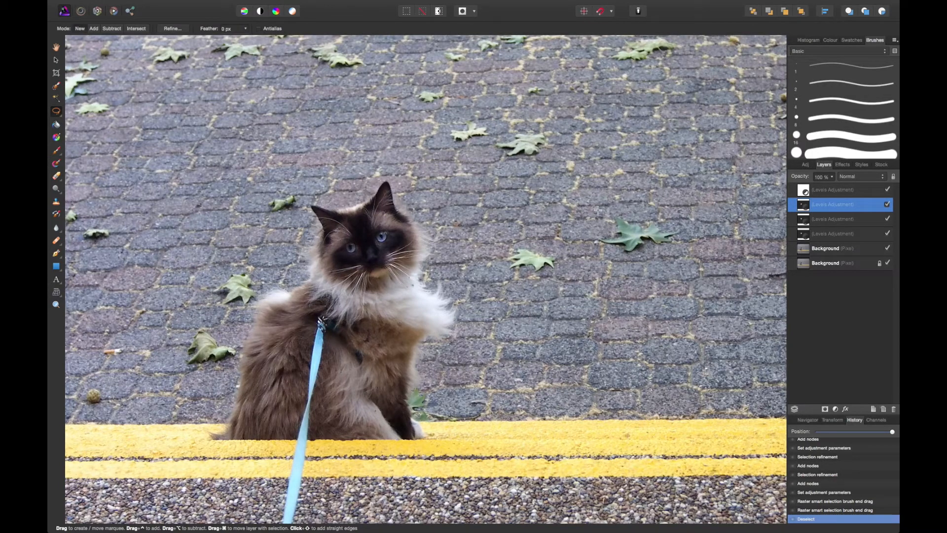
Try a freehand selection on the paving beside the cat, clear it, and fit the whole photo in view.
mouse_move(488, 196)
left_mouse_down()
mouse_move(557, 269)
mouse_move(481, 290)
mouse_move(416, 259)
mouse_move(485, 194)
left_mouse_up()
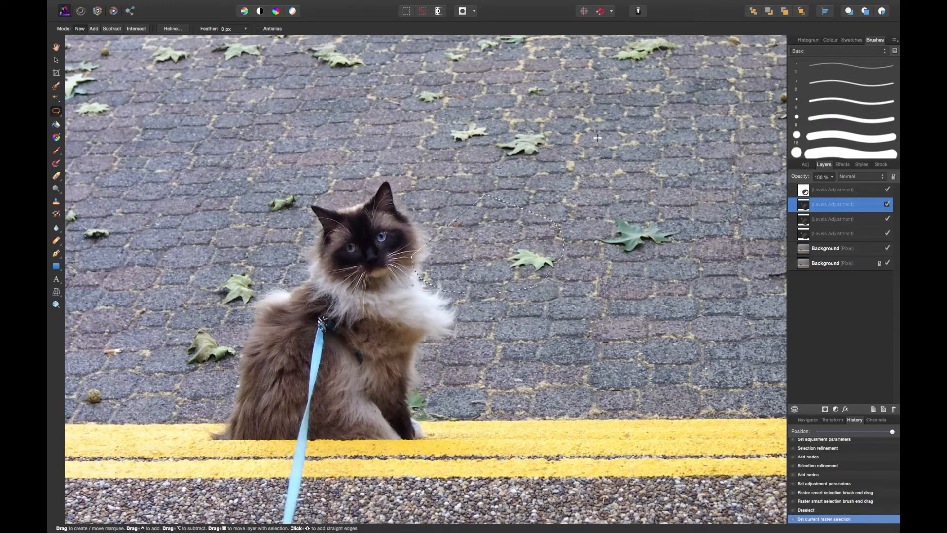
key("super+d")
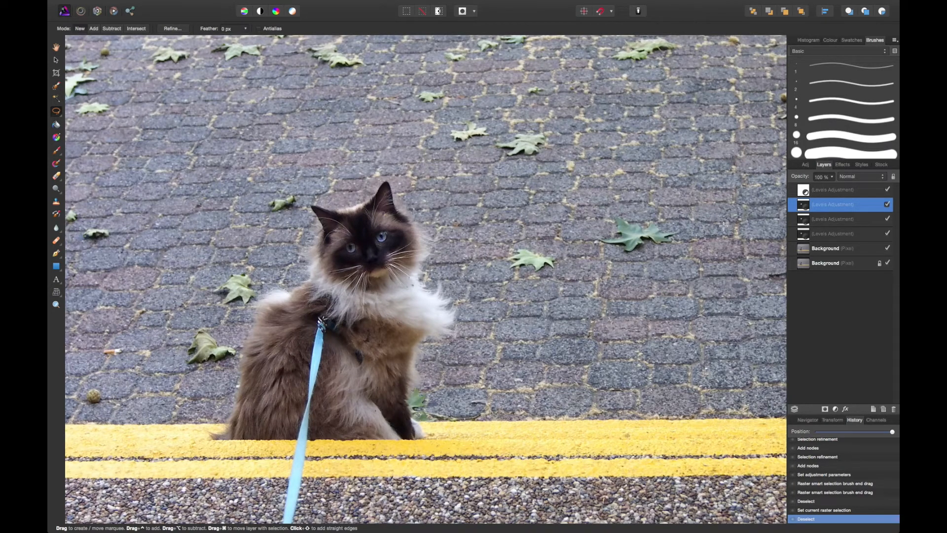
key("super+0")
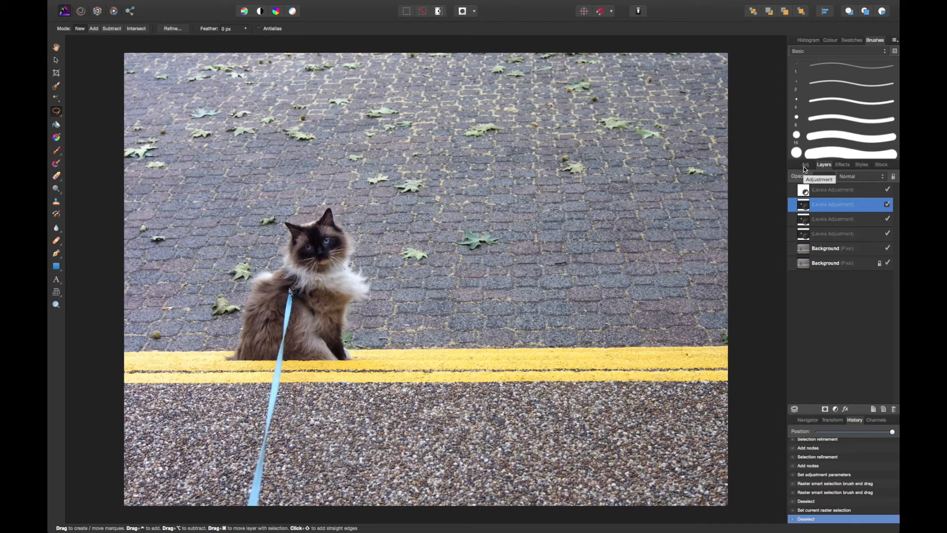
left_click(181, 4)
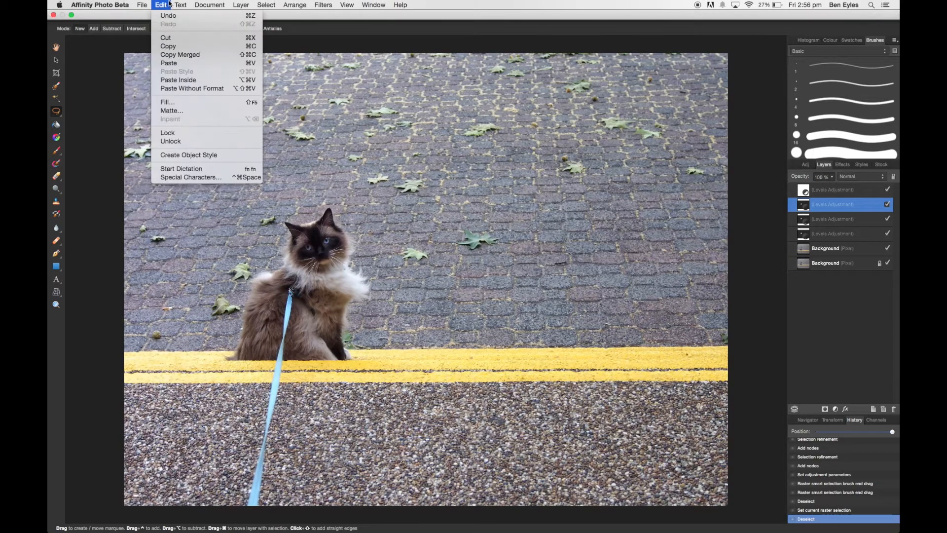
mouse_move(238, 5)
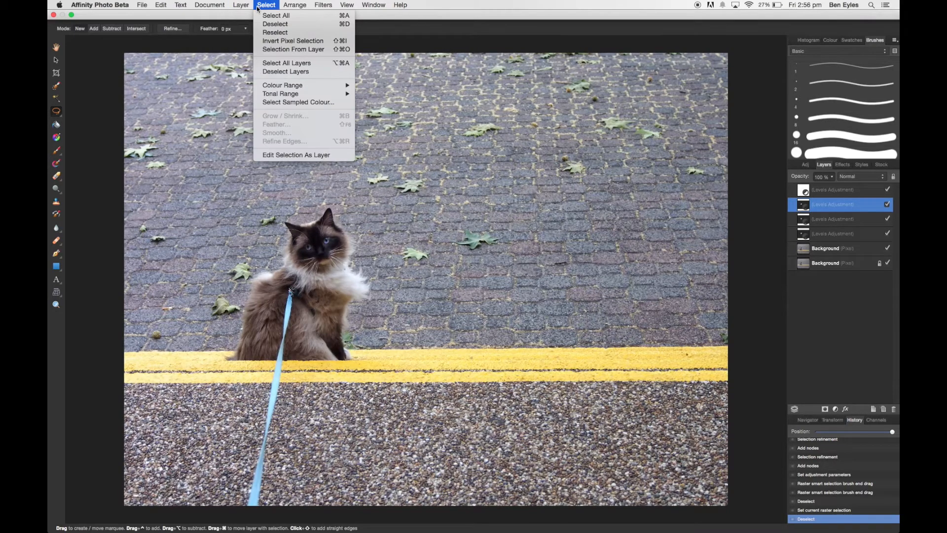
Add a Vibrance adjustment from the third preset, raise its vibrance to about 68%, and close its settings.
mouse_move(322, 8)
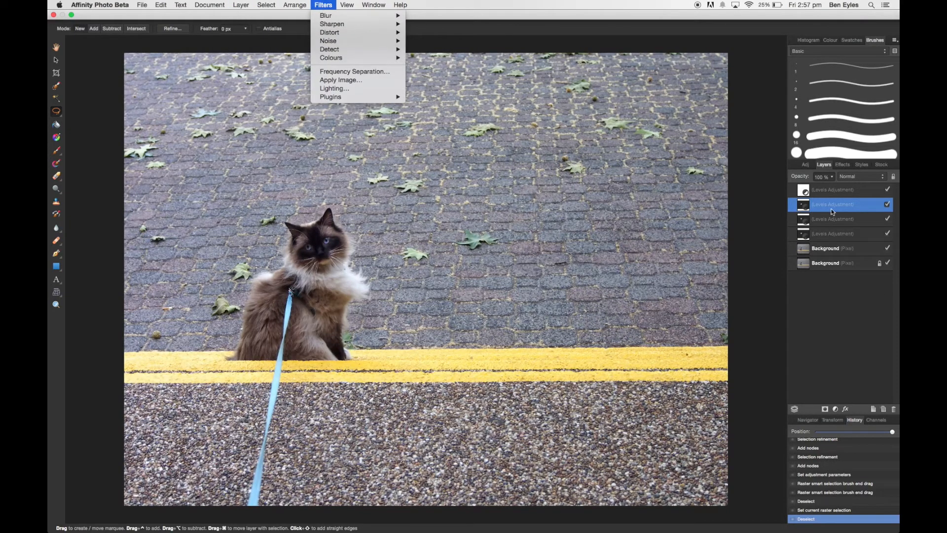
left_click(807, 167)
left_click(806, 167)
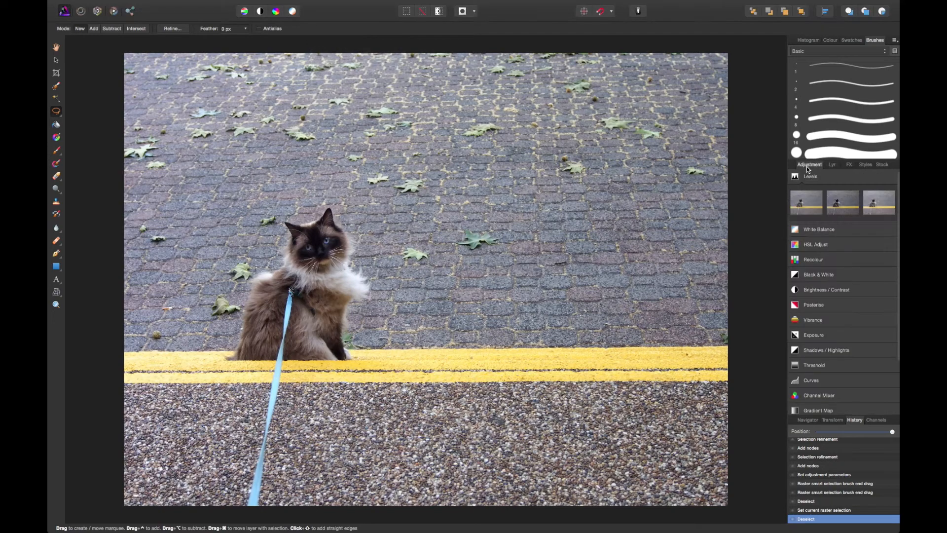
left_click(820, 320)
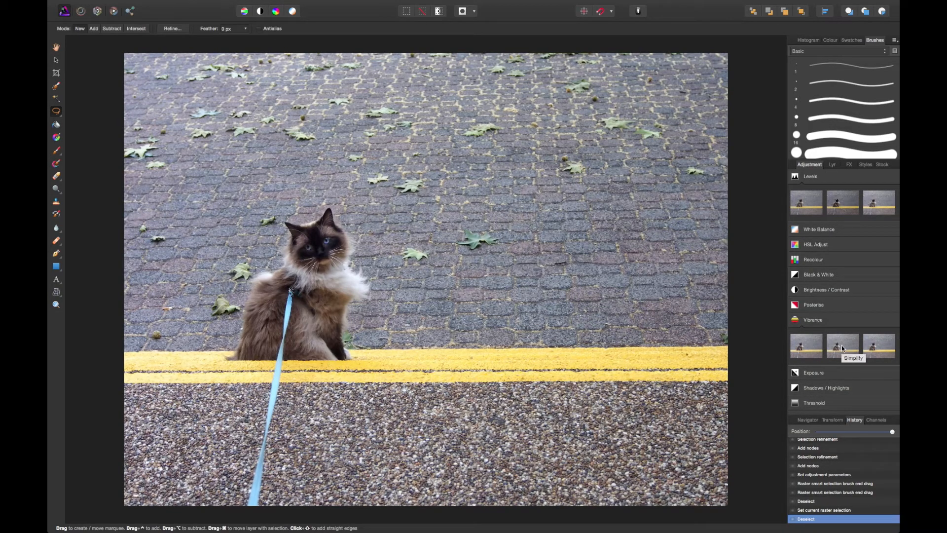
left_click(882, 351)
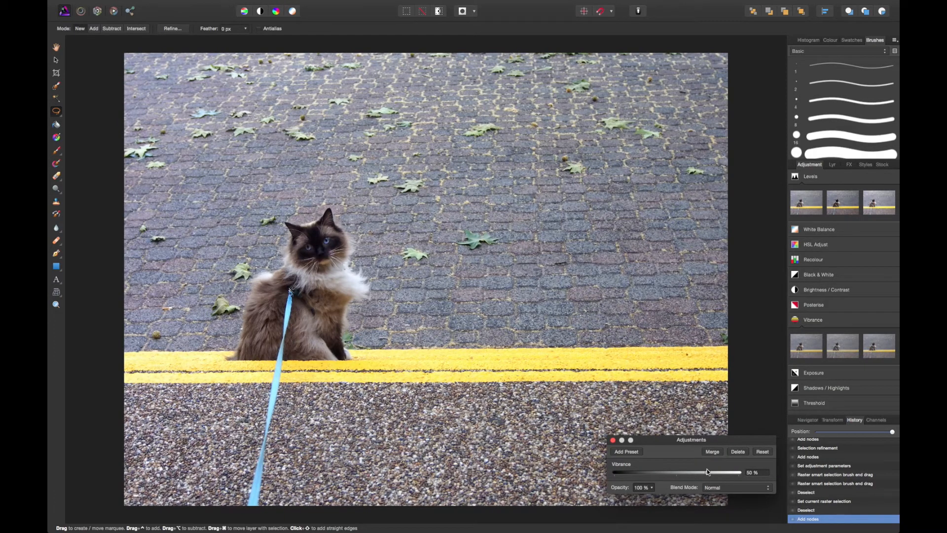
mouse_move(708, 473)
left_mouse_down()
mouse_move(615, 471)
mouse_move(720, 472)
left_mouse_up()
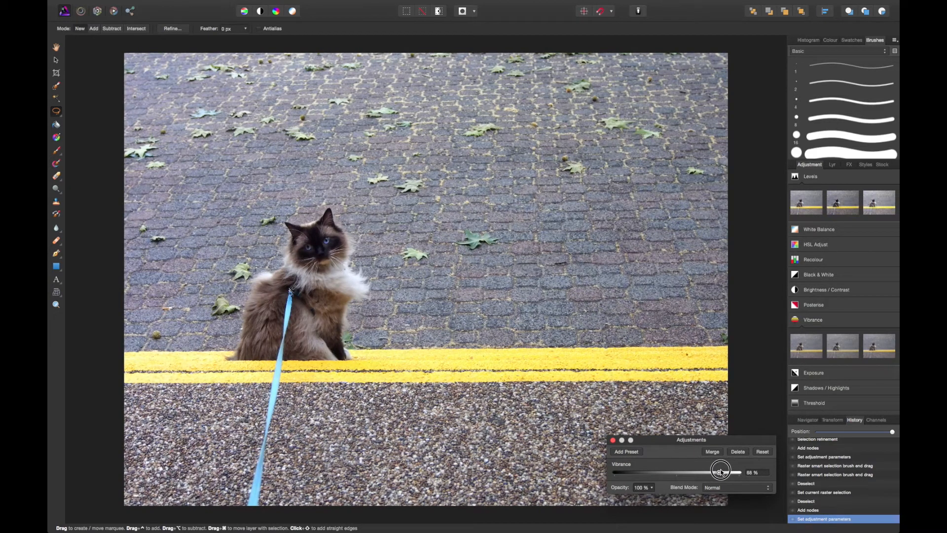
left_click(613, 439)
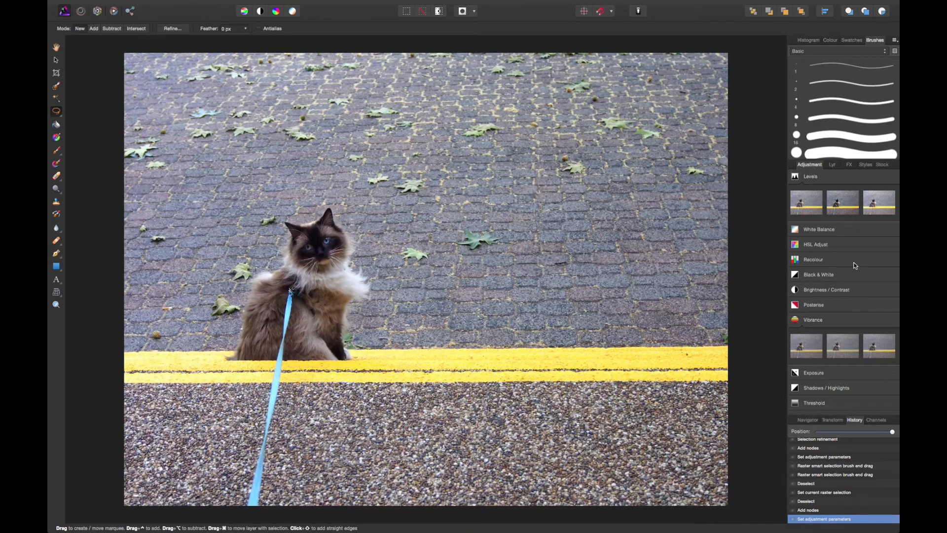
Revert the photo to the Duplicate nodes history state and return to the latest adjustment state.
scroll(846, 483, "up", 5)
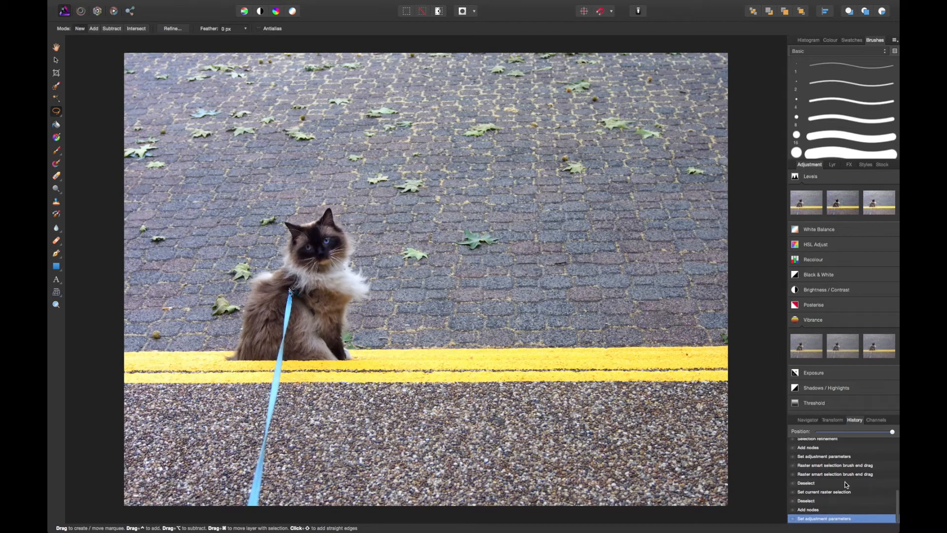
scroll(847, 483, "up", 3)
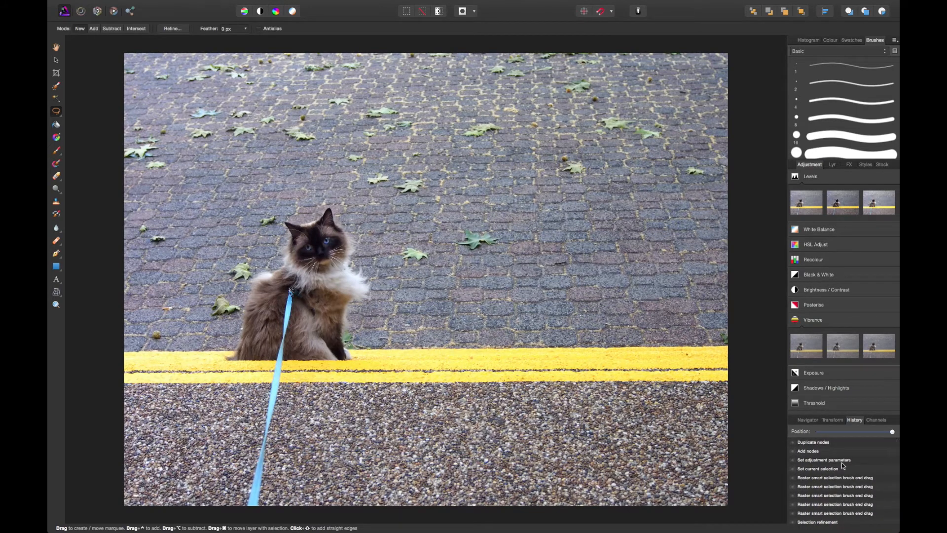
left_click(832, 443)
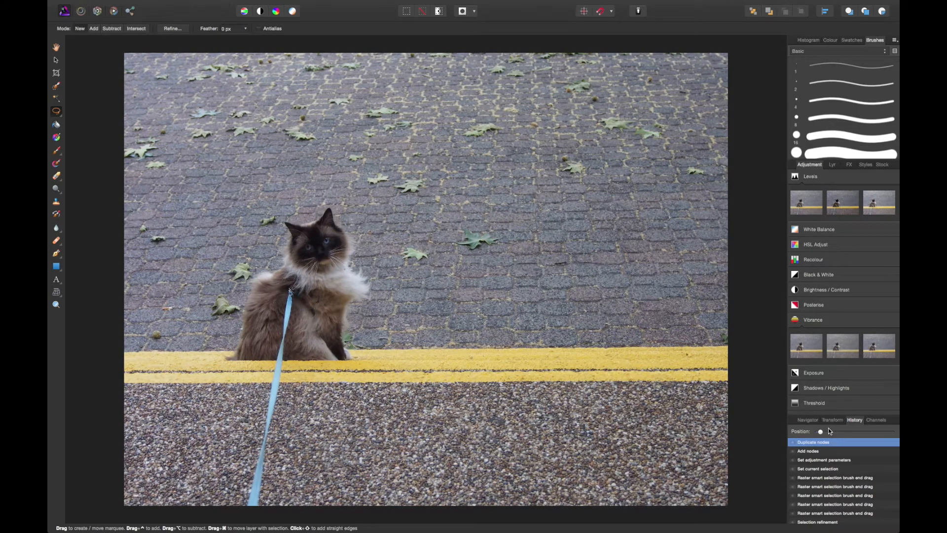
scroll(834, 481, "down", 5)
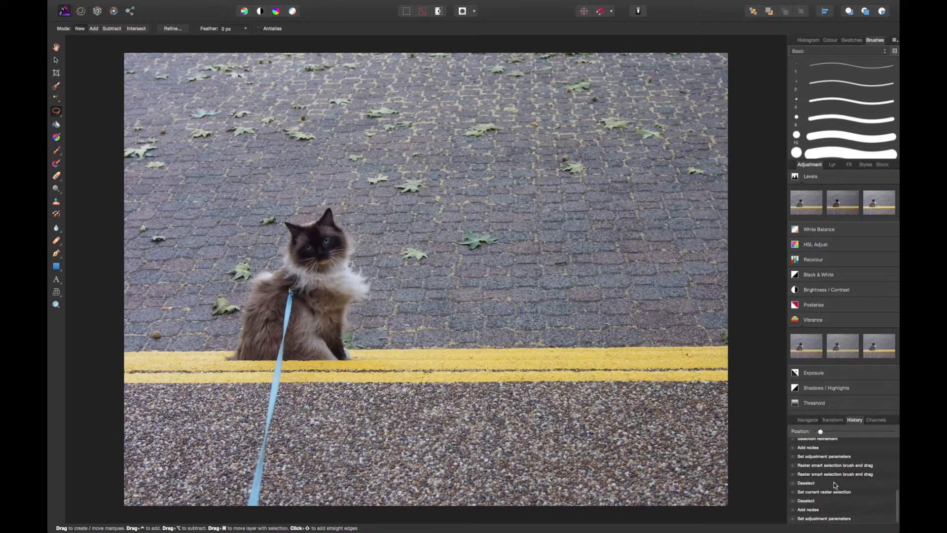
left_click(841, 519)
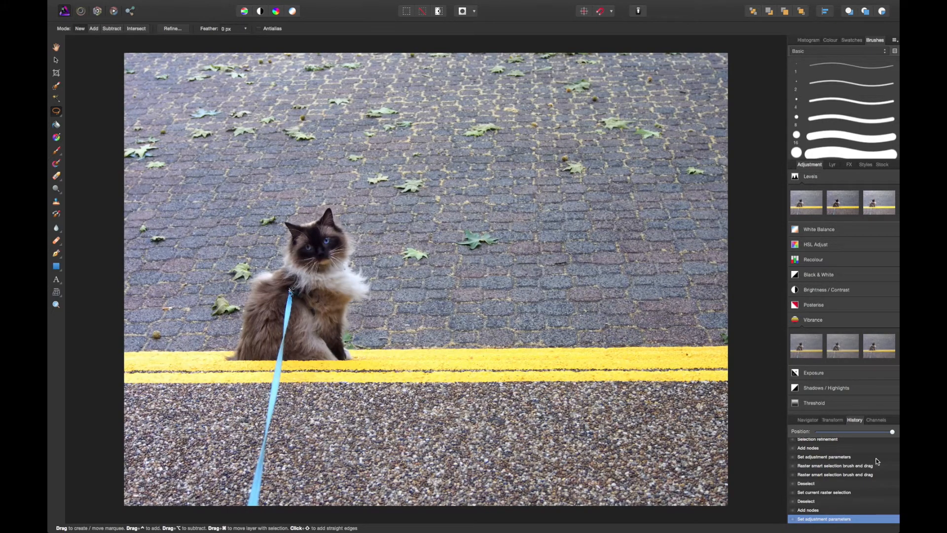
mouse_move(892, 432)
left_mouse_down()
mouse_move(803, 431)
mouse_move(899, 438)
left_mouse_up()
Crop the photo to about 4164 × 3077 px, trimming mainly the gravel below and the paving right of the cat.
key("super+minus")
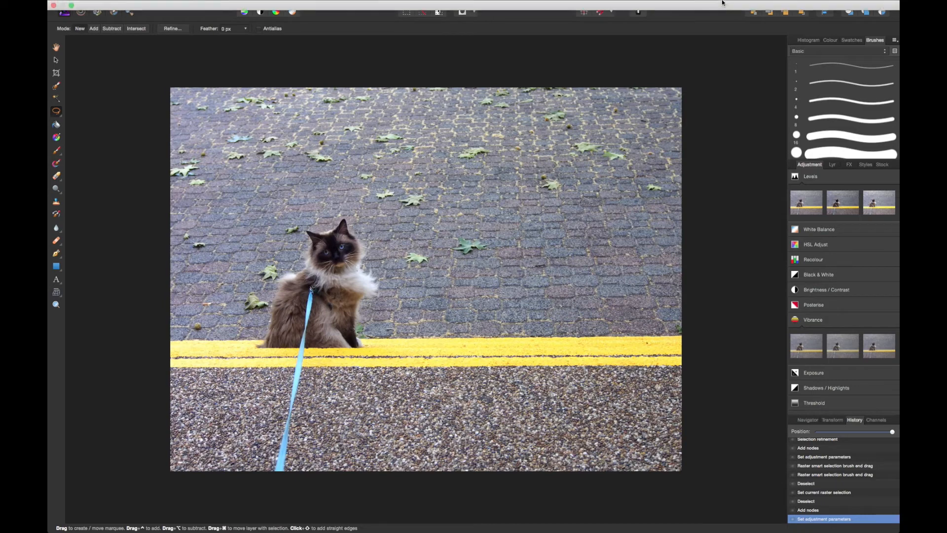
left_click(57, 74)
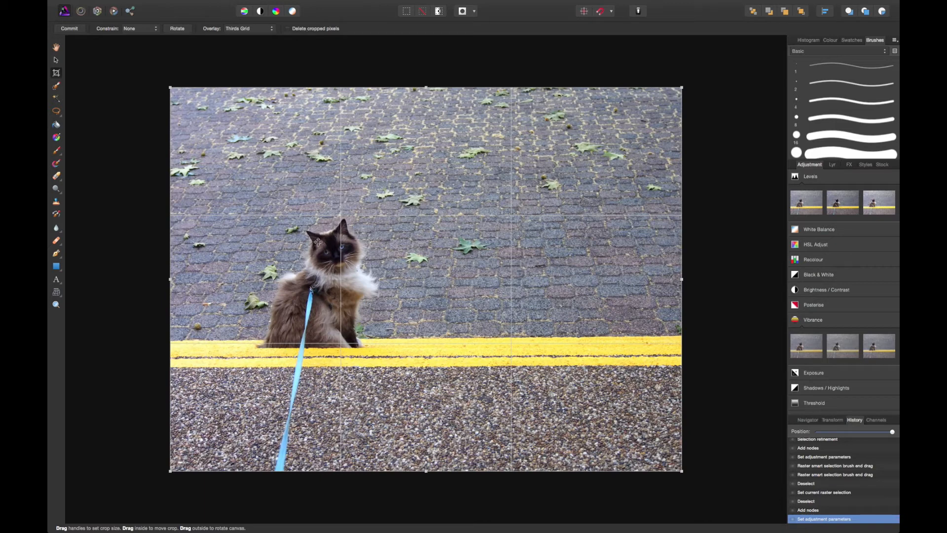
left_click_drag(426, 471, 428, 438)
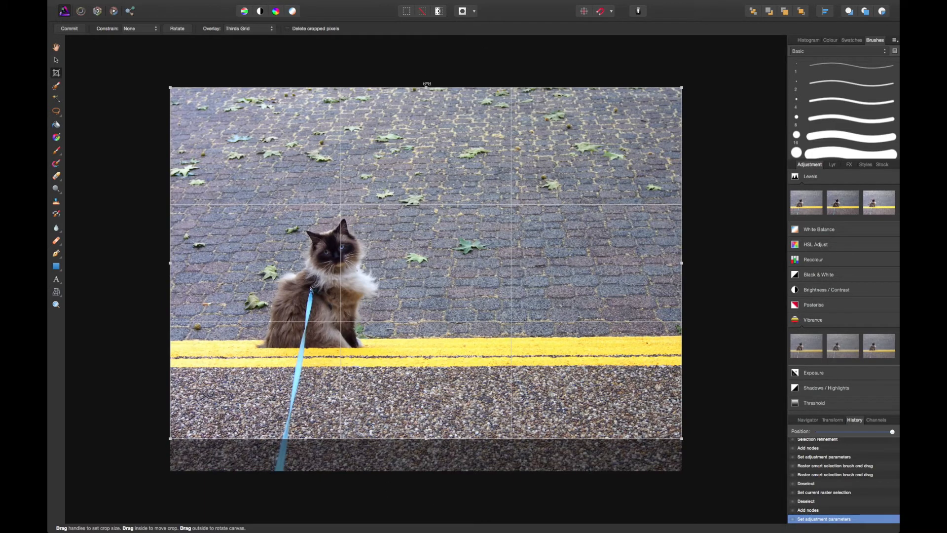
left_click_drag(426, 87, 429, 97)
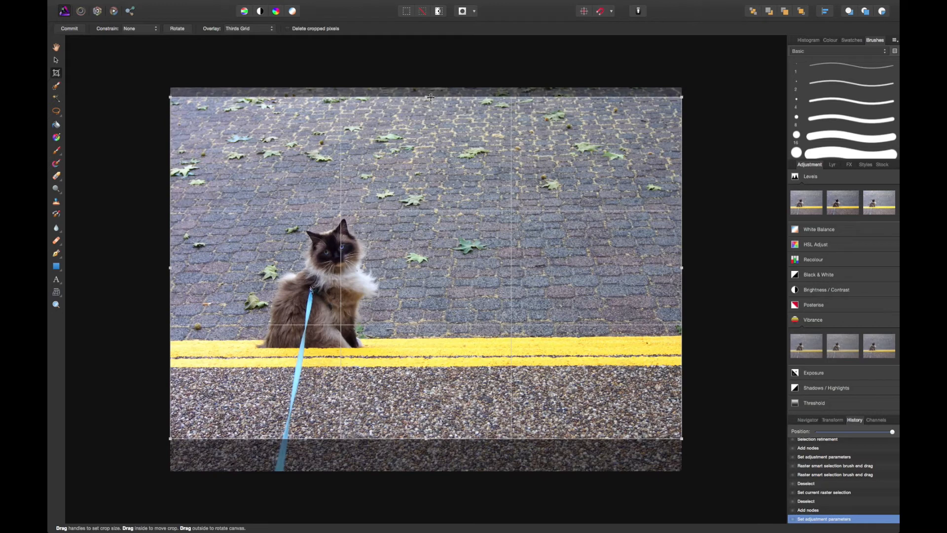
left_click_drag(682, 268, 633, 268)
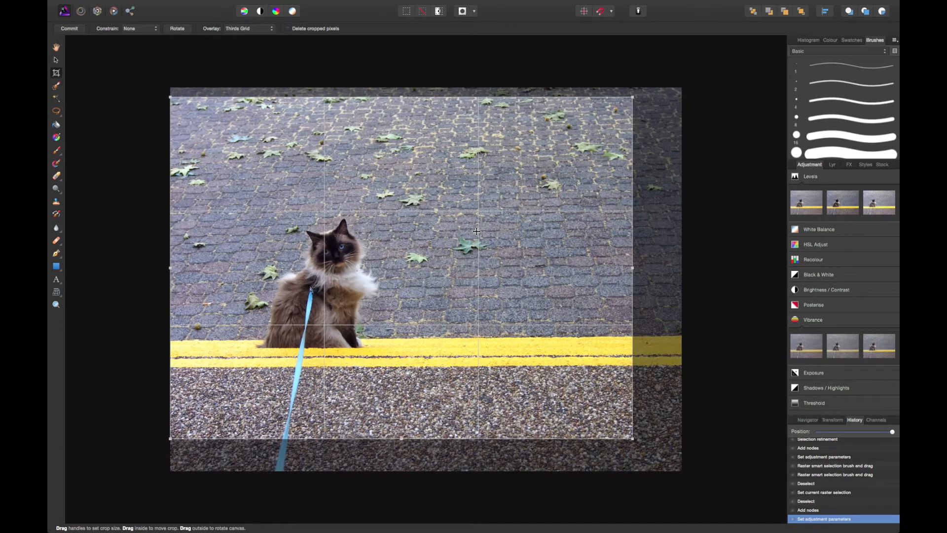
mouse_move(285, 1)
left_click_drag(393, 300, 396, 293)
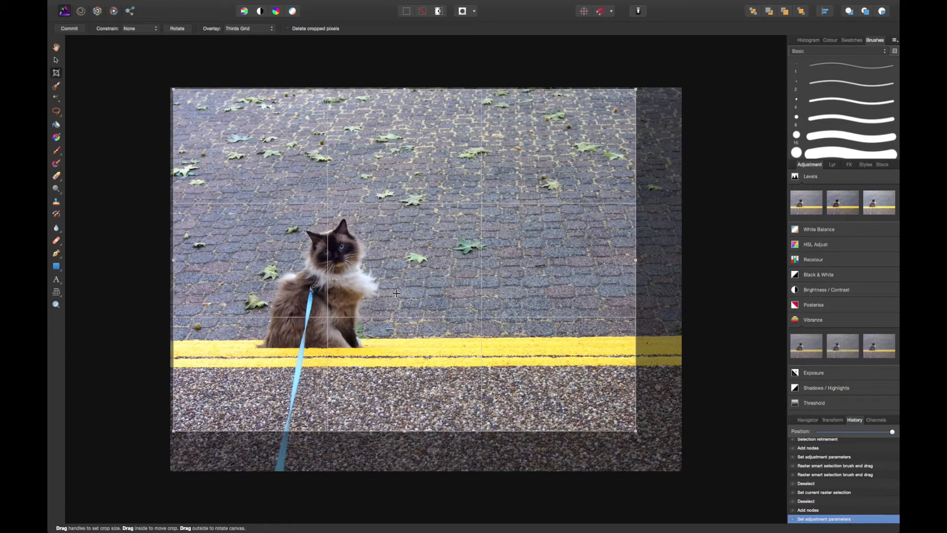
key("Return")
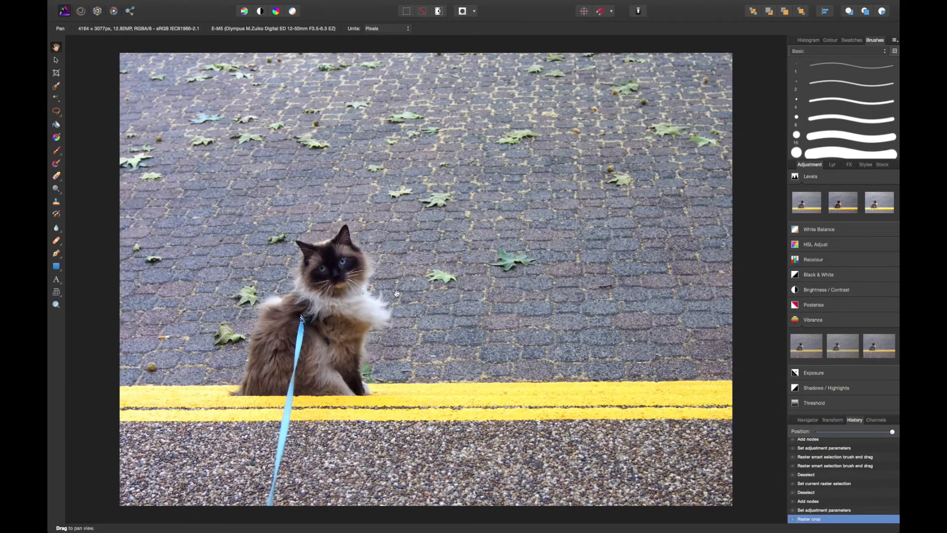
Inspect the cropped photo up close and as a whole.
key("super+minus")
key("super+minus")
key("super+equal")
key("super+equal")
key("super+equal")
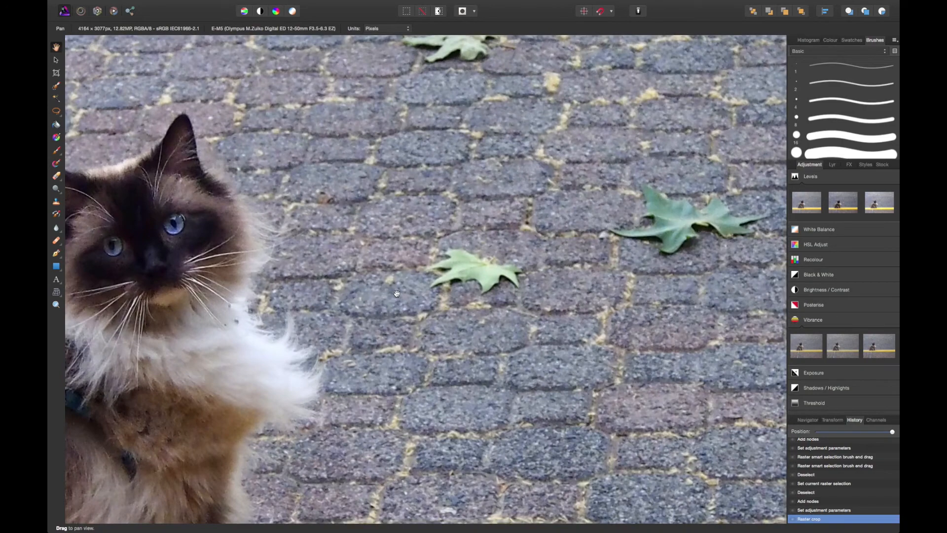
key("super+minus")
key("super+minus")
key("super+minus")
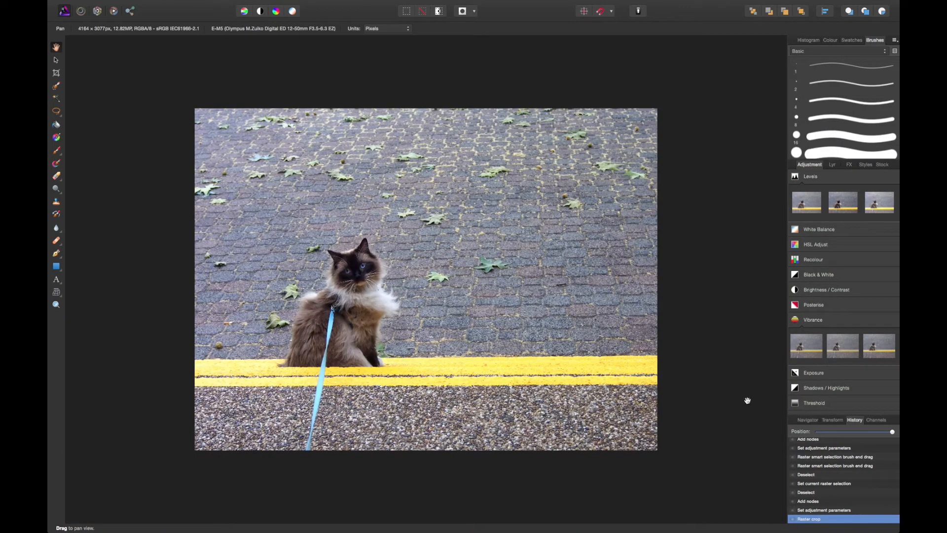
scroll(845, 310, "down", 3)
scroll(843, 307, "up", 5)
Try the Lens Distortion filter on the cropped photo with a changed distortion amount.
mouse_move(231, 2)
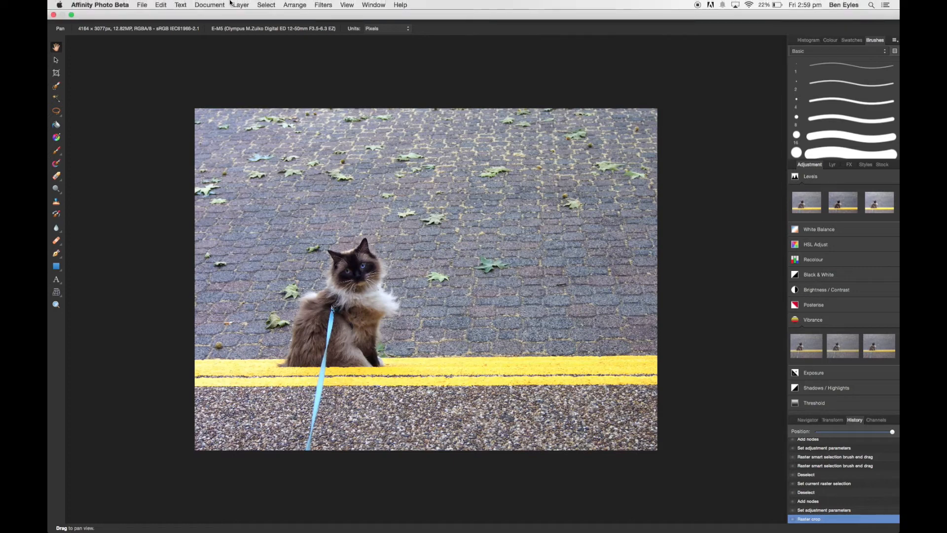
left_click(327, 5)
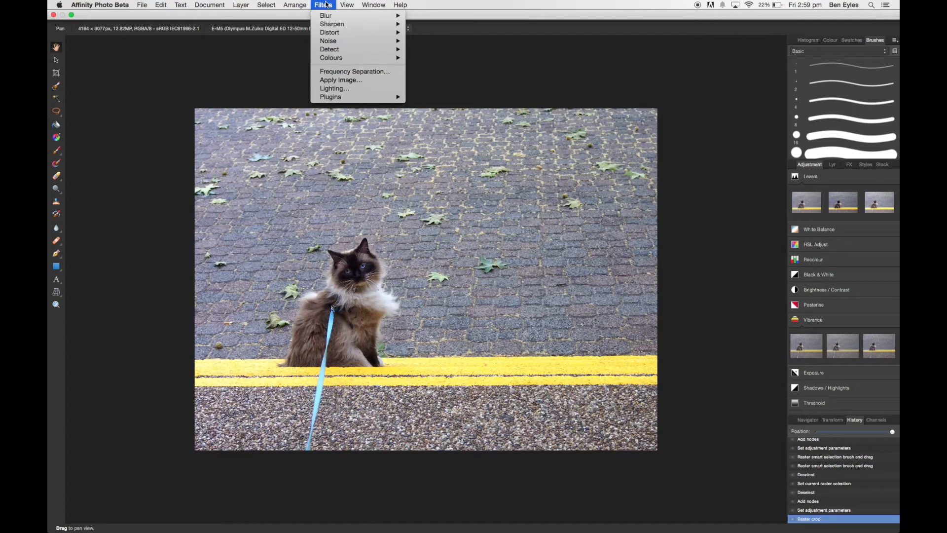
mouse_move(326, 20)
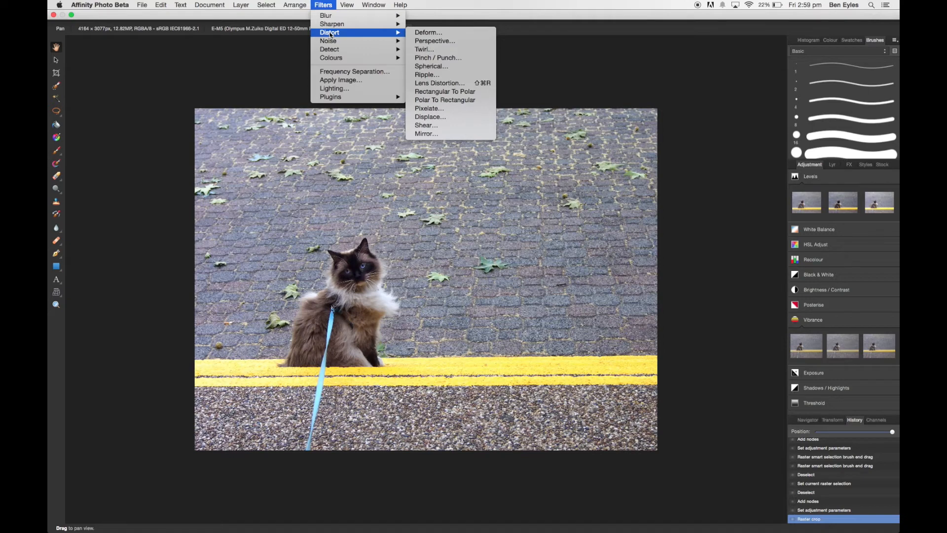
left_click(446, 82)
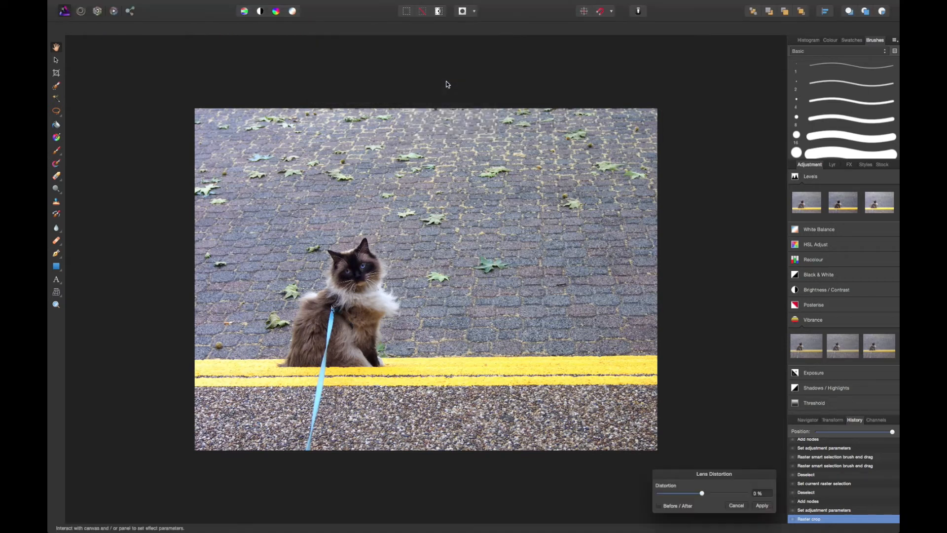
mouse_move(702, 494)
left_mouse_down()
mouse_move(744, 494)
mouse_move(684, 495)
mouse_move(717, 499)
left_mouse_up()
left_click(737, 505)
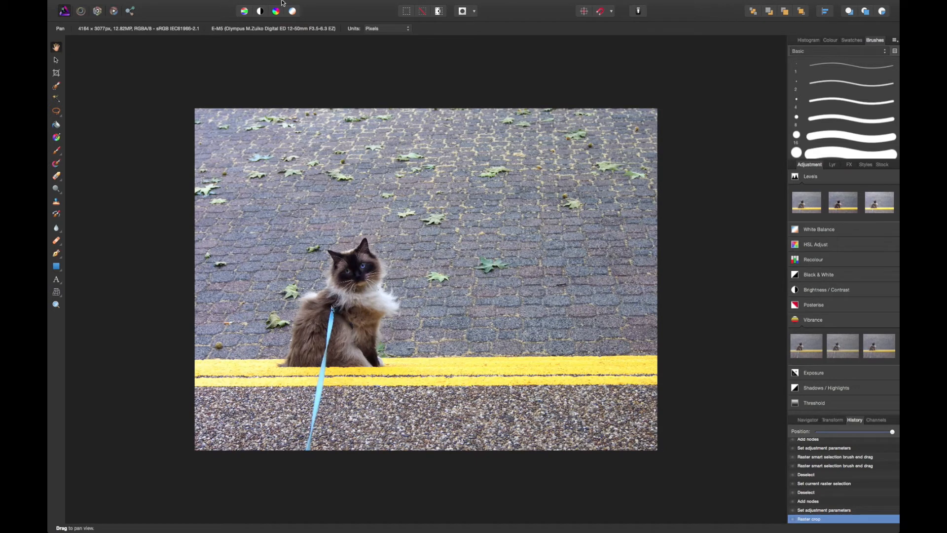
Try the Vignette filter with a before/after comparison, hardness of about 55 and exposure of 1.6 px.
left_click(324, 5)
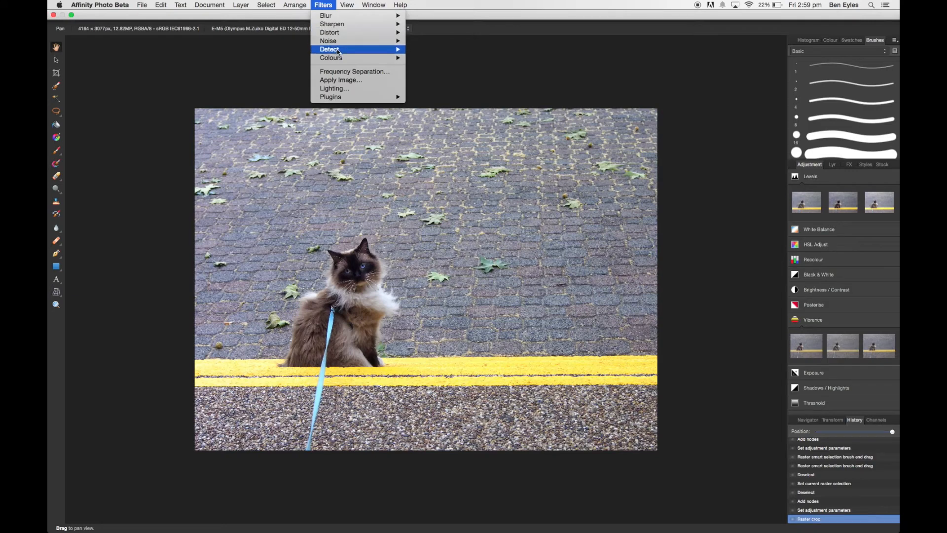
mouse_move(338, 51)
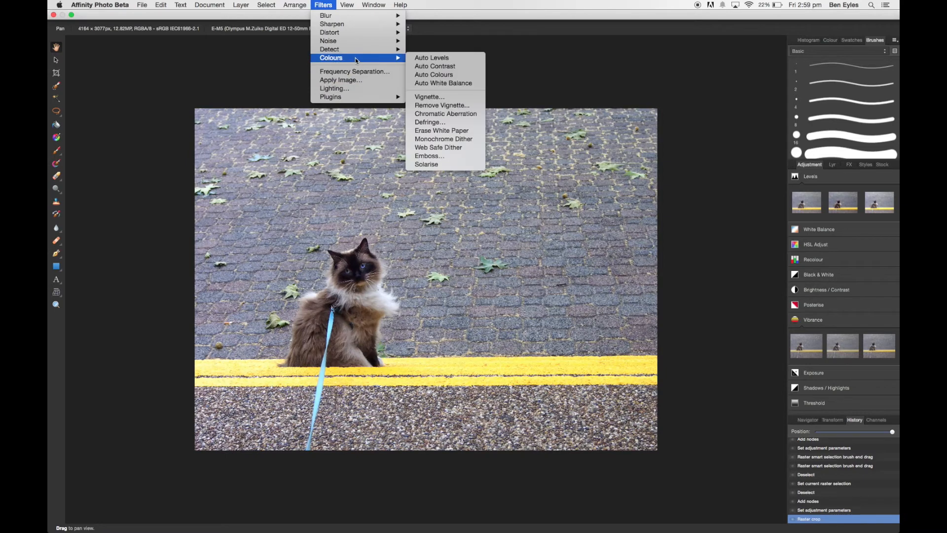
left_click(430, 97)
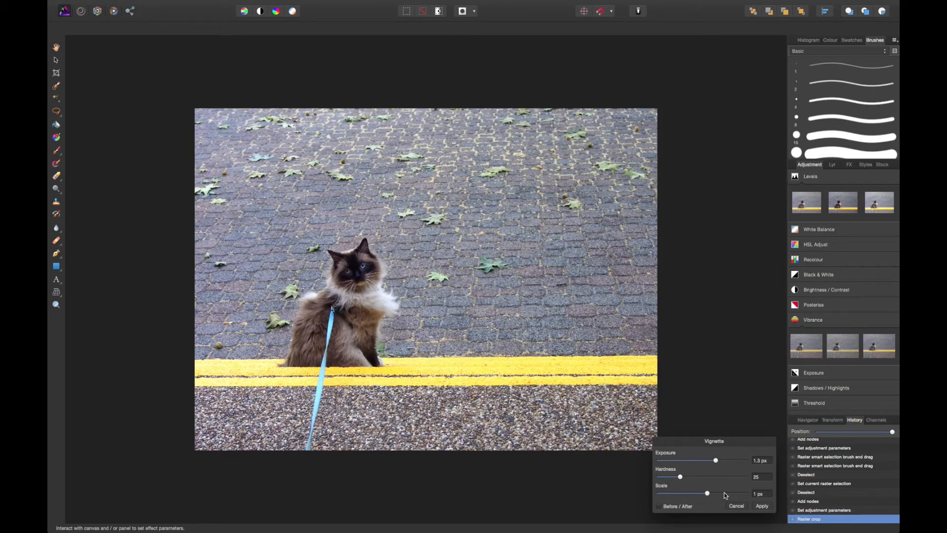
left_click(683, 505)
left_click_drag(680, 478, 720, 462)
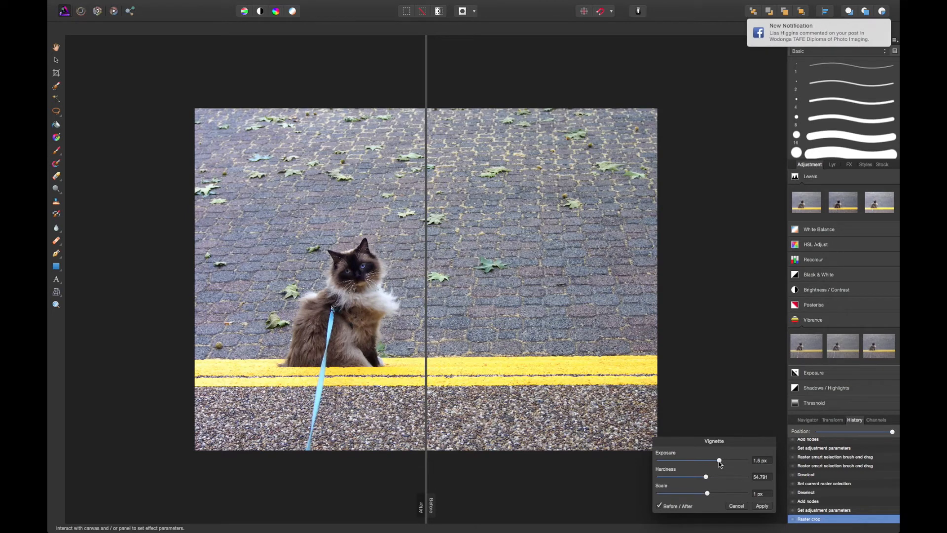
left_click(736, 507)
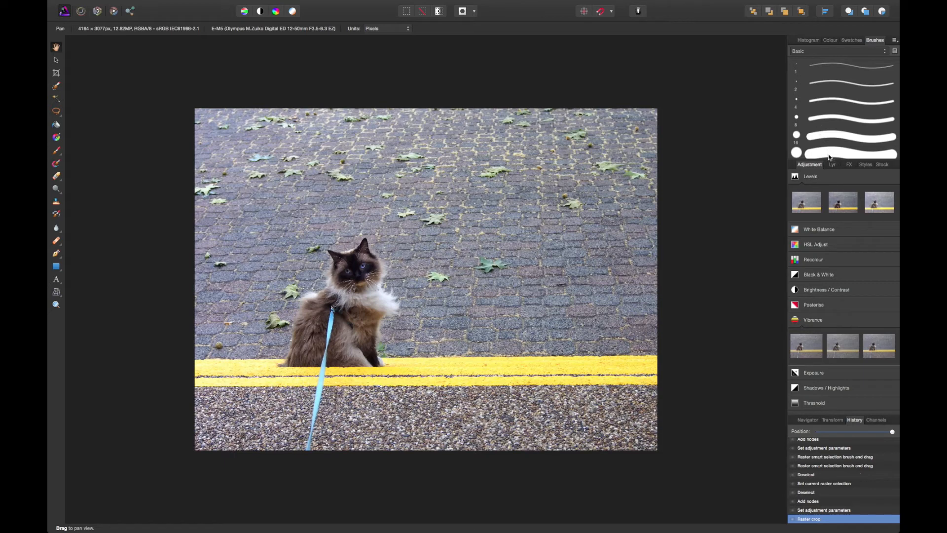
Look over the blend modes for the Vibrance adjustment layer and select the unlocked Background layer.
left_click(832, 168)
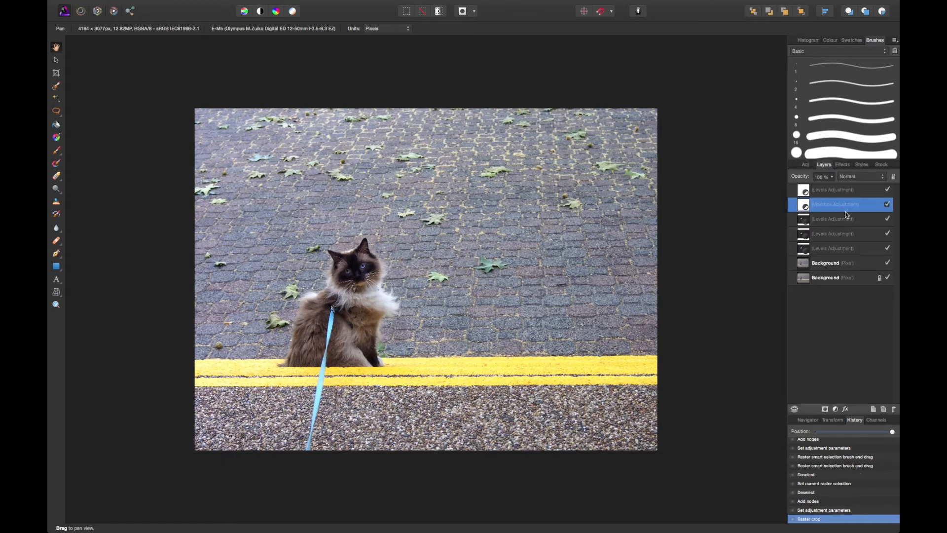
left_click(853, 178)
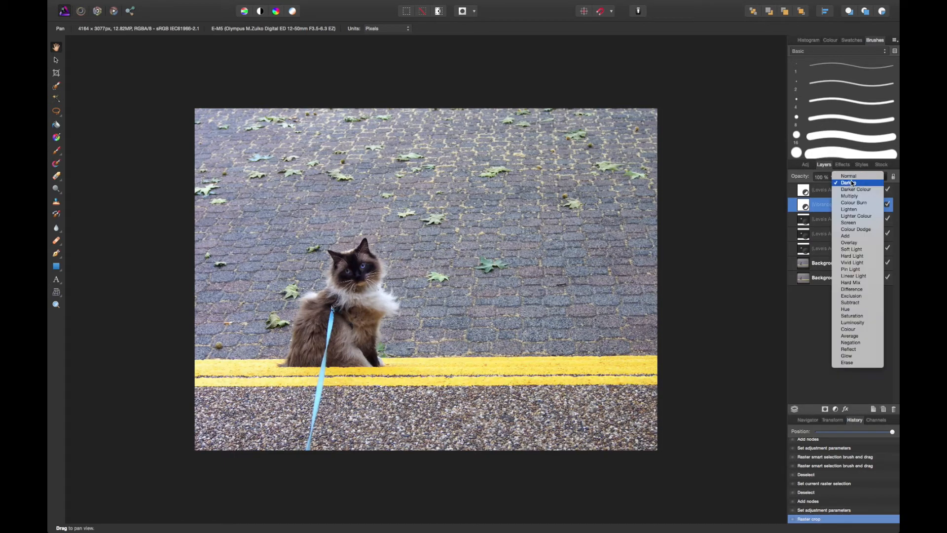
left_click(818, 185)
left_click(821, 190)
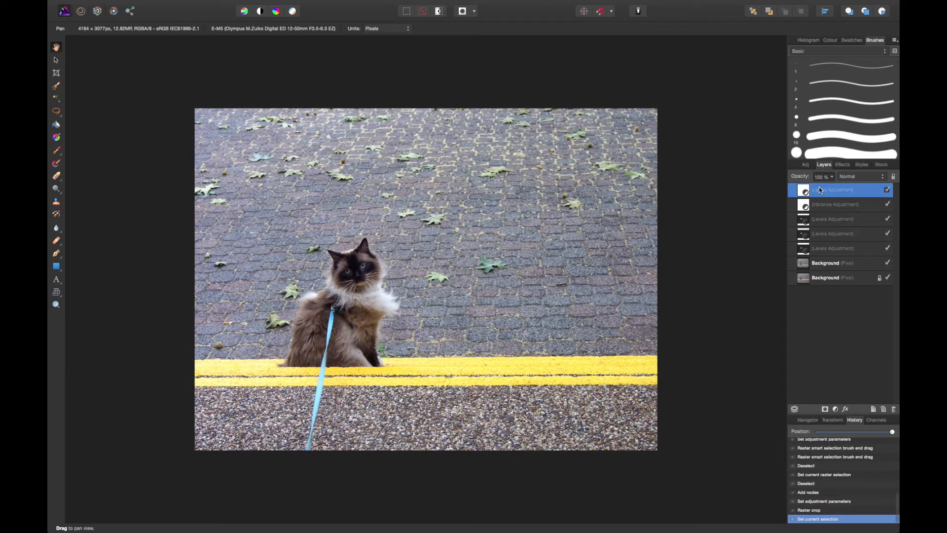
left_click(831, 264, "shift")
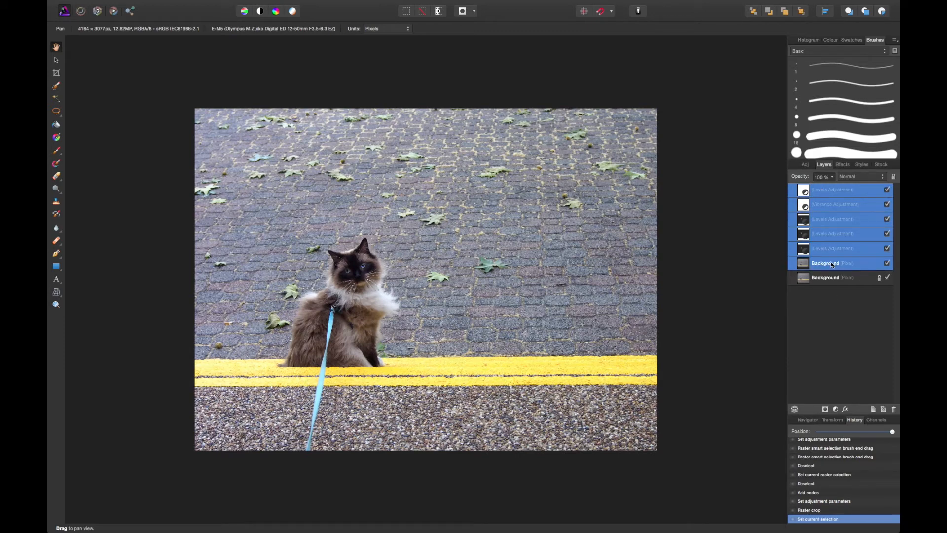
left_click(832, 264)
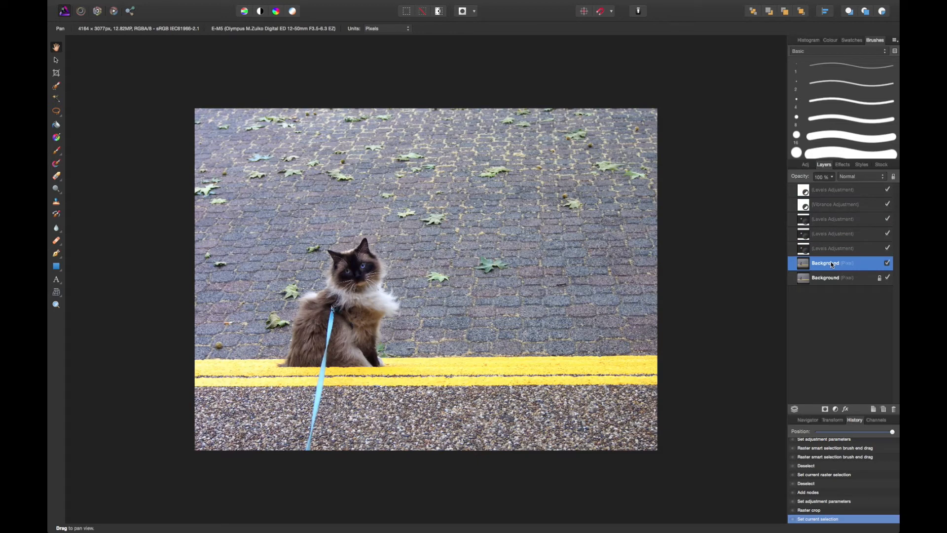
Select all layers from the unlocked Background up to the top Levels adjustment and merge down.
left_click(849, 190, "shift")
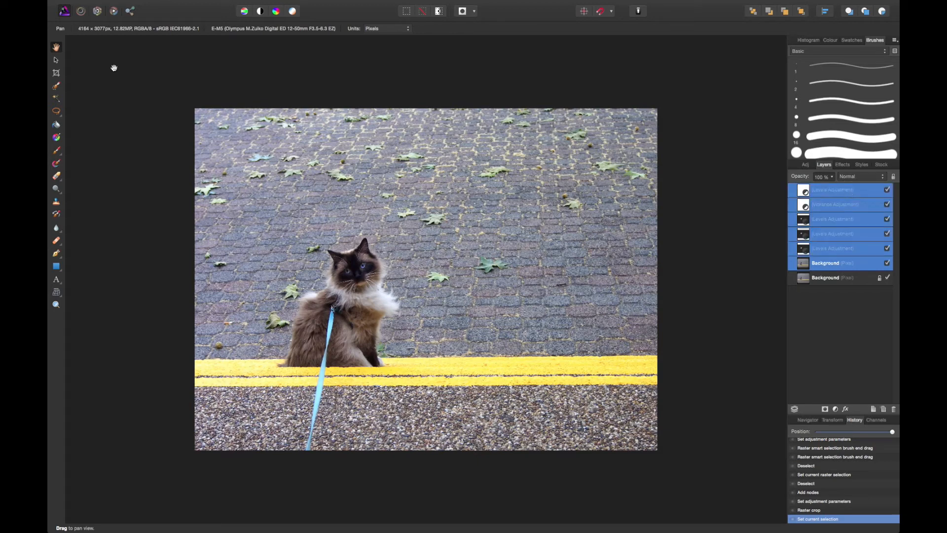
mouse_move(365, 2)
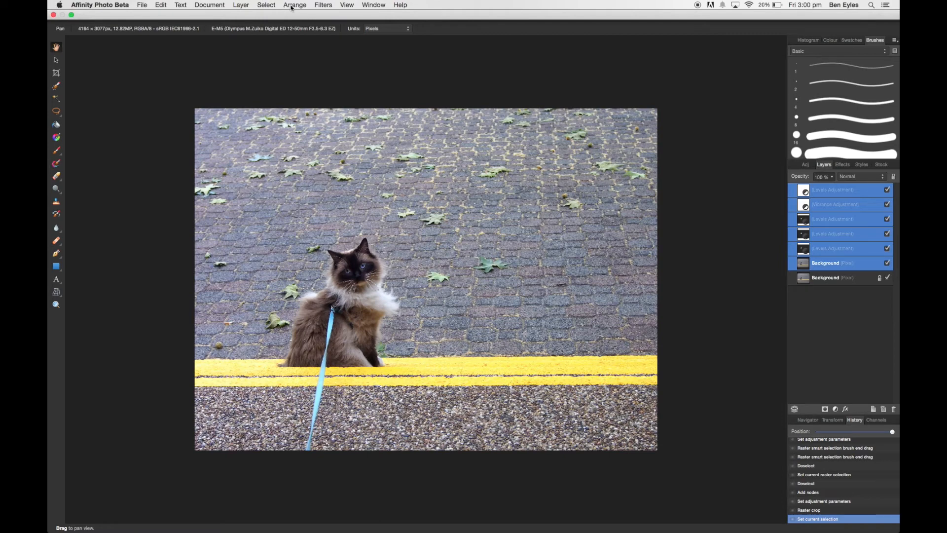
left_click(243, 5)
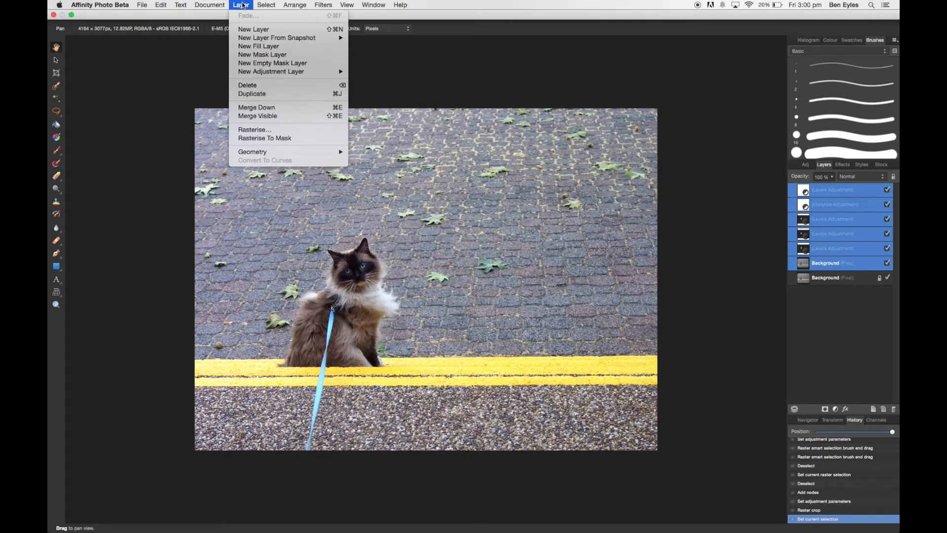
left_click(260, 108)
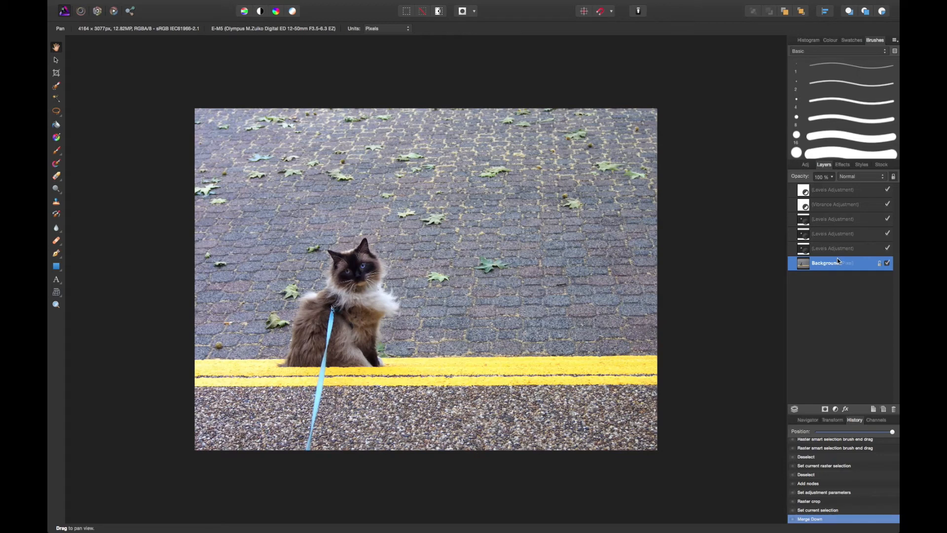
Select every layer, merge the visible ones into a new pixel layer, and switch that layer's visibility off and on.
left_click(832, 197)
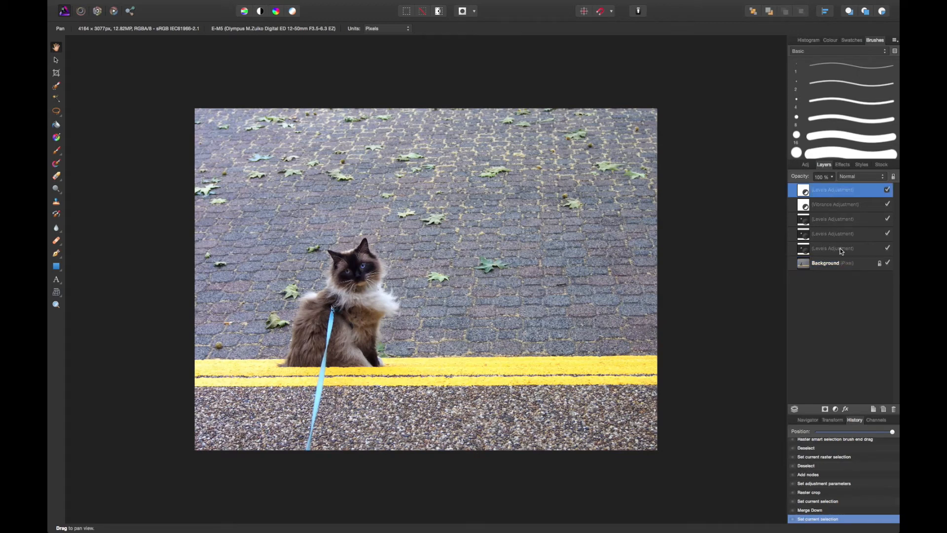
left_click(837, 264, "shift")
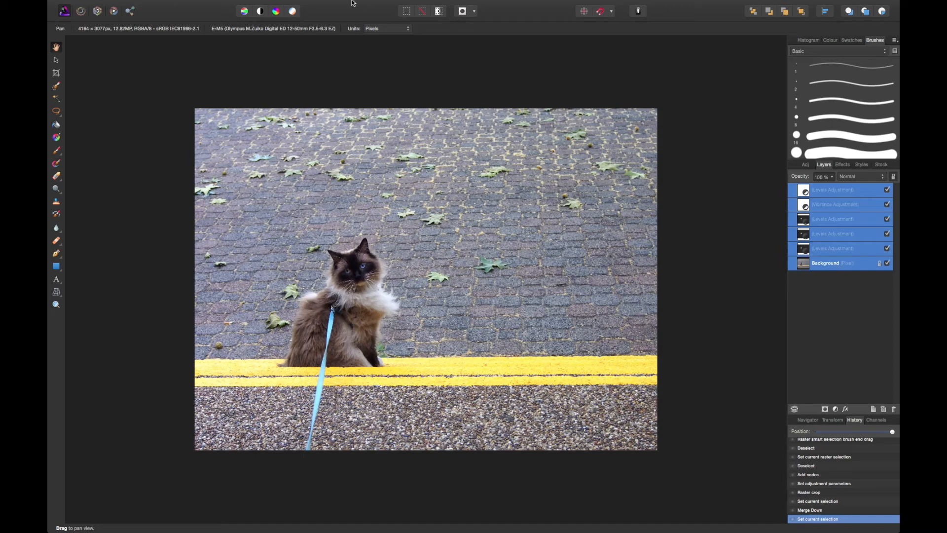
mouse_move(216, 3)
left_click(241, 5)
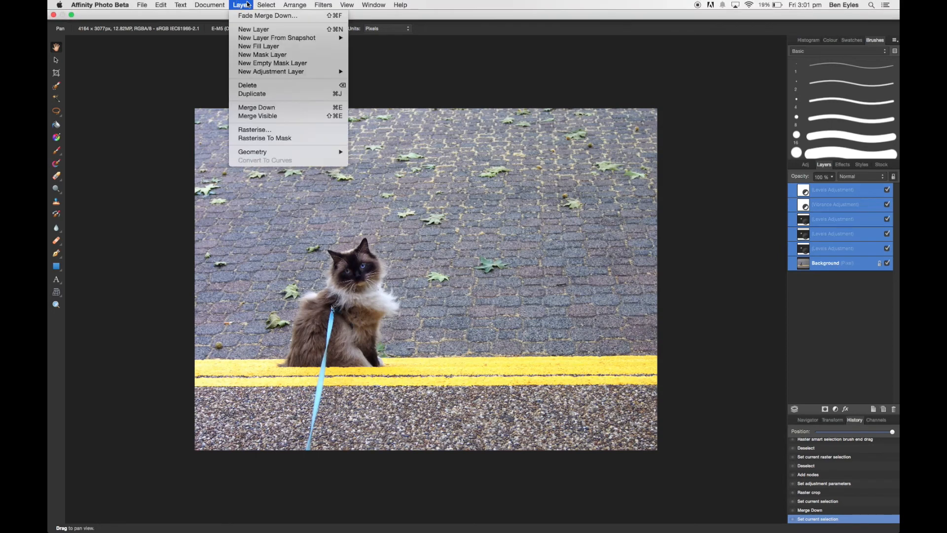
left_click(288, 117)
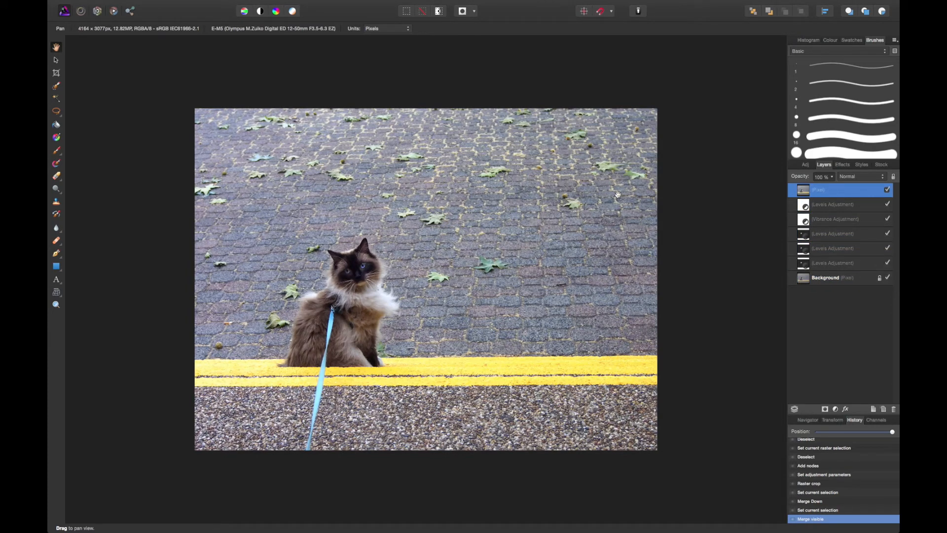
left_click(889, 190)
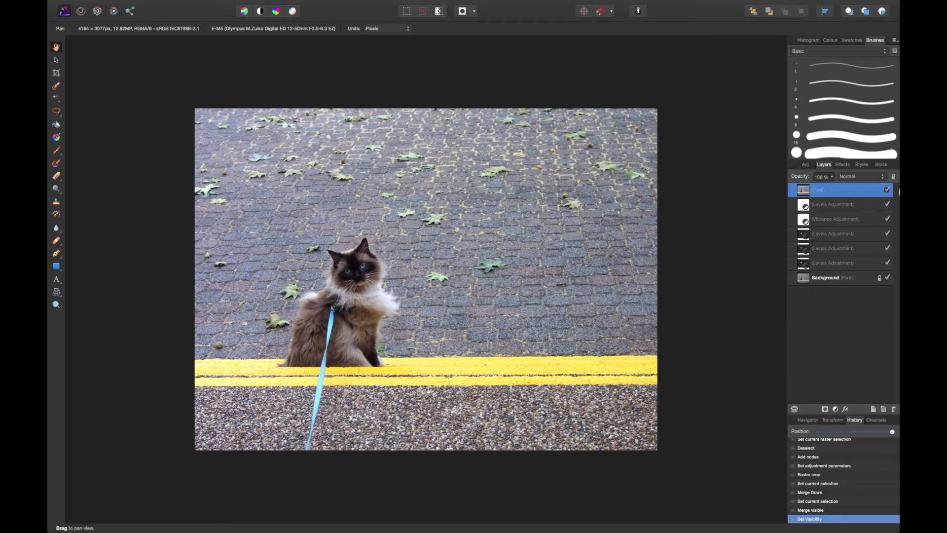
left_click(889, 206)
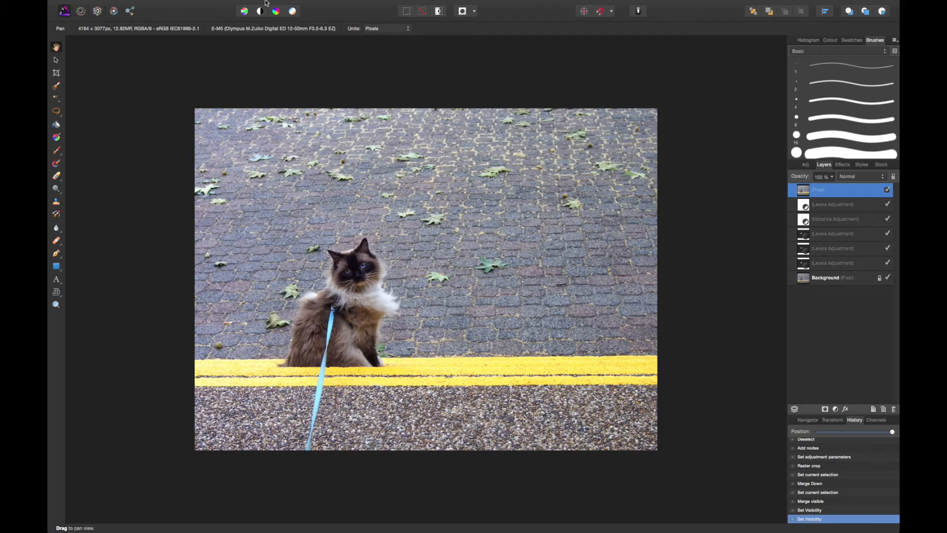
Apply a Vignette filter to the merged layer with exposure -1 px, hardness 0 and scale 2.3 px, using a before/after comparison.
left_click(328, 5)
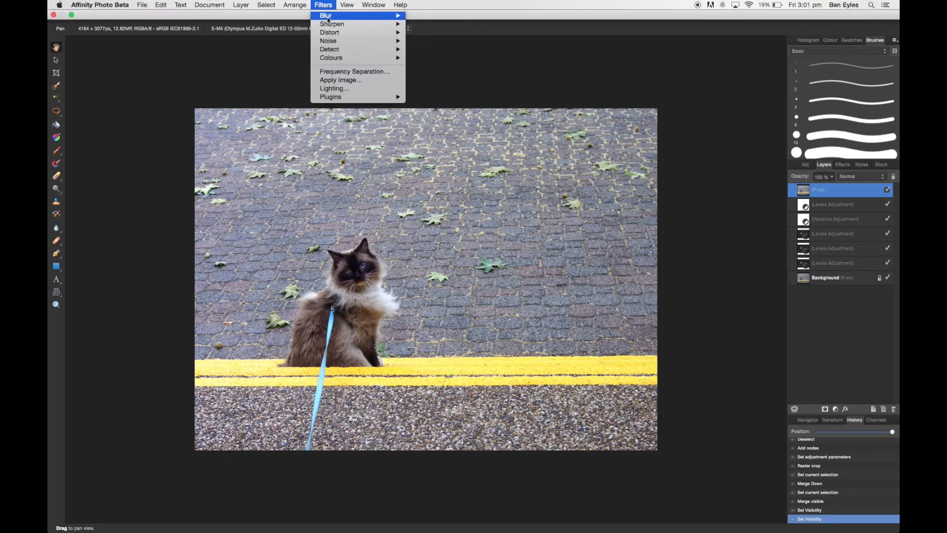
mouse_move(346, 58)
left_click(457, 99)
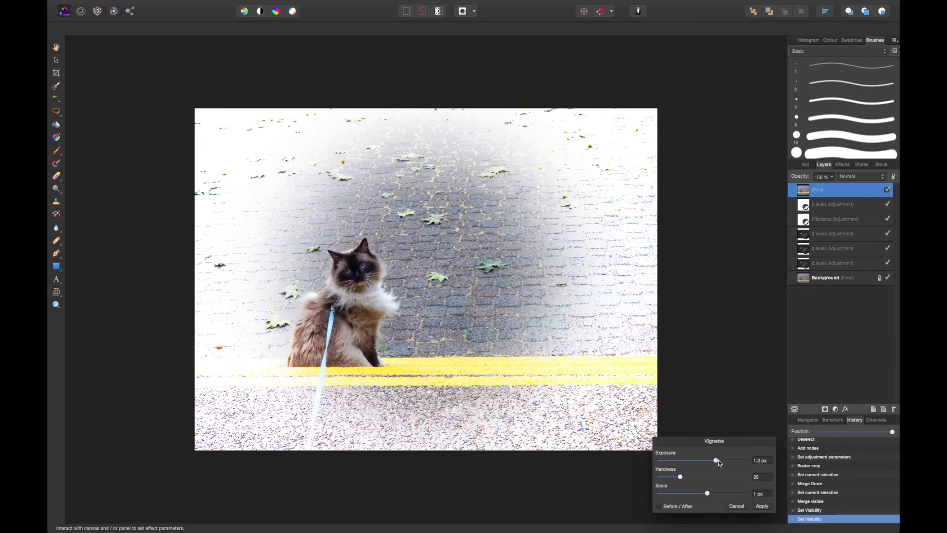
left_click_drag(719, 460, 698, 461)
left_click_drag(709, 497, 732, 500)
left_click_drag(690, 460, 658, 477)
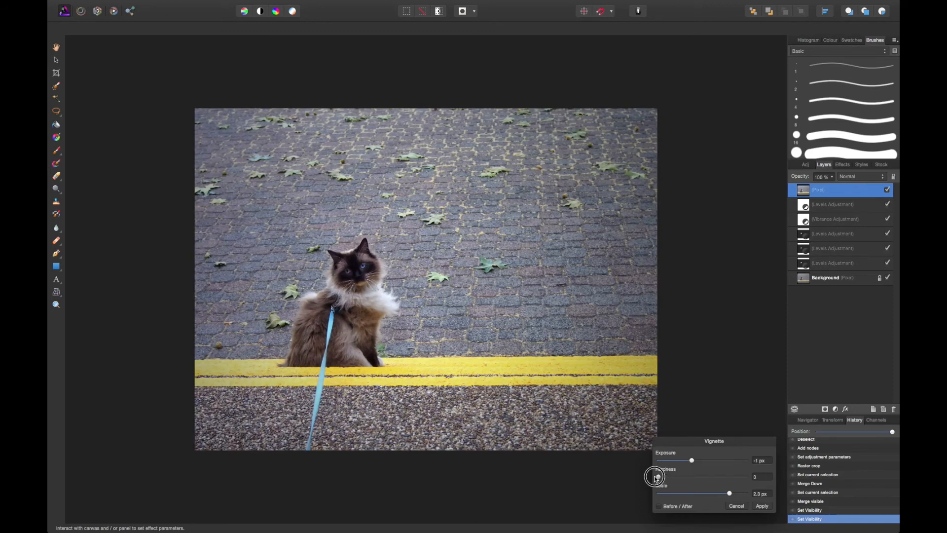
left_click(660, 507)
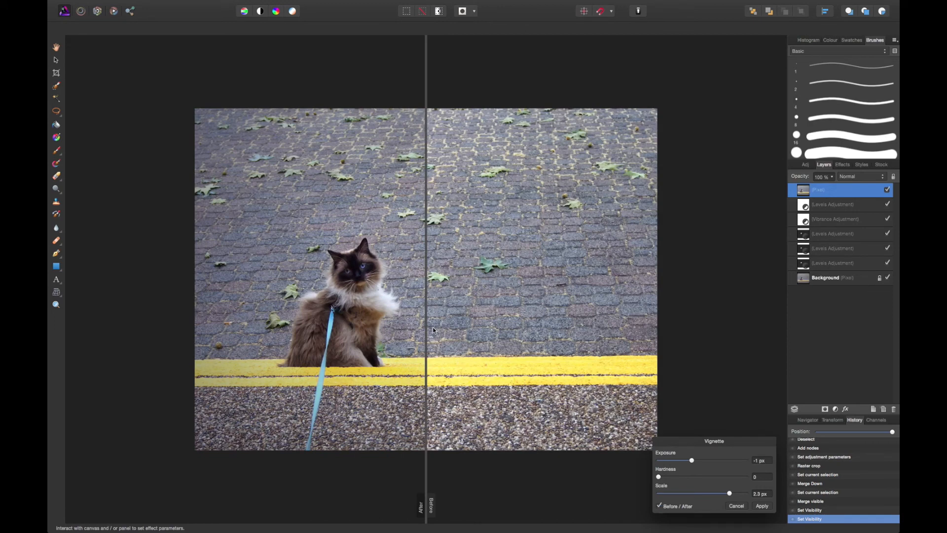
left_click_drag(426, 330, 417, 290)
left_click(763, 506)
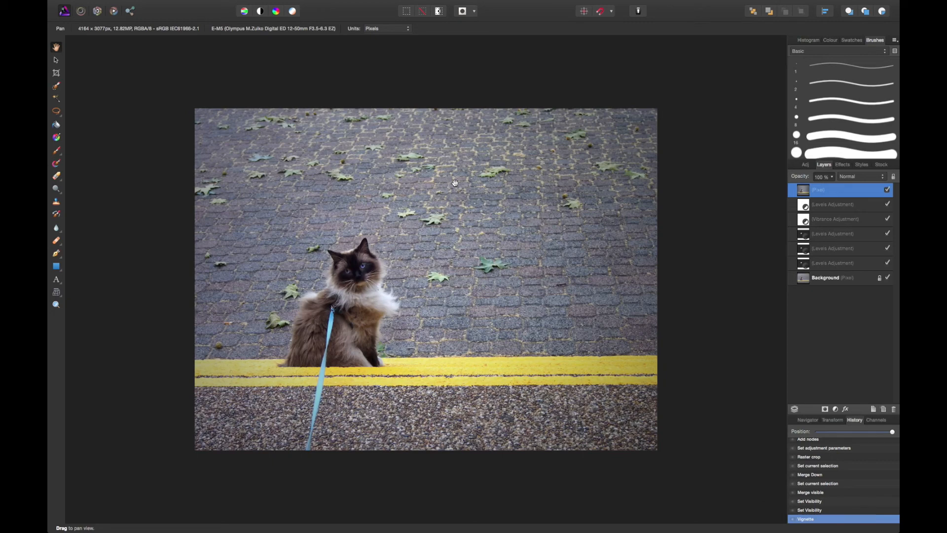
Save the photo flattened to pixels, and save the layered document to the Desktop as Soda edited.
key("super+s")
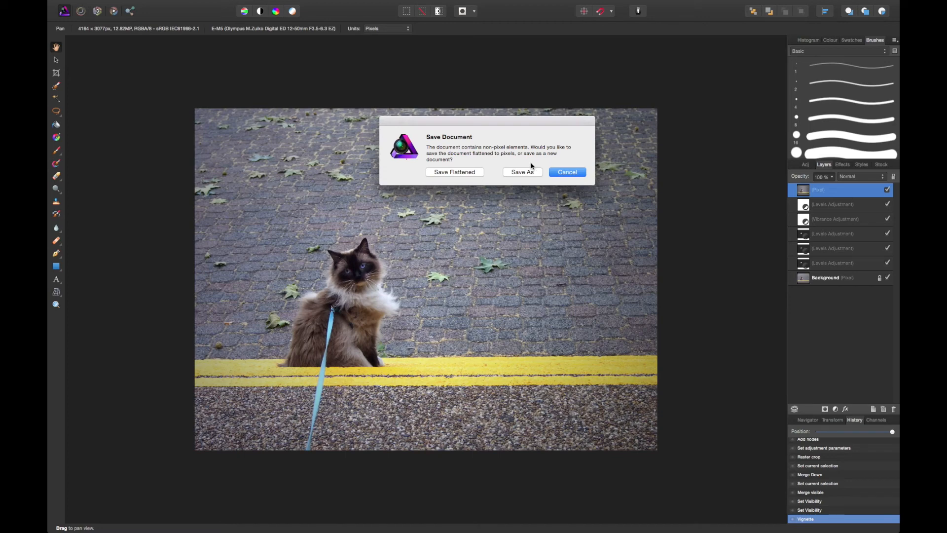
left_click(478, 173)
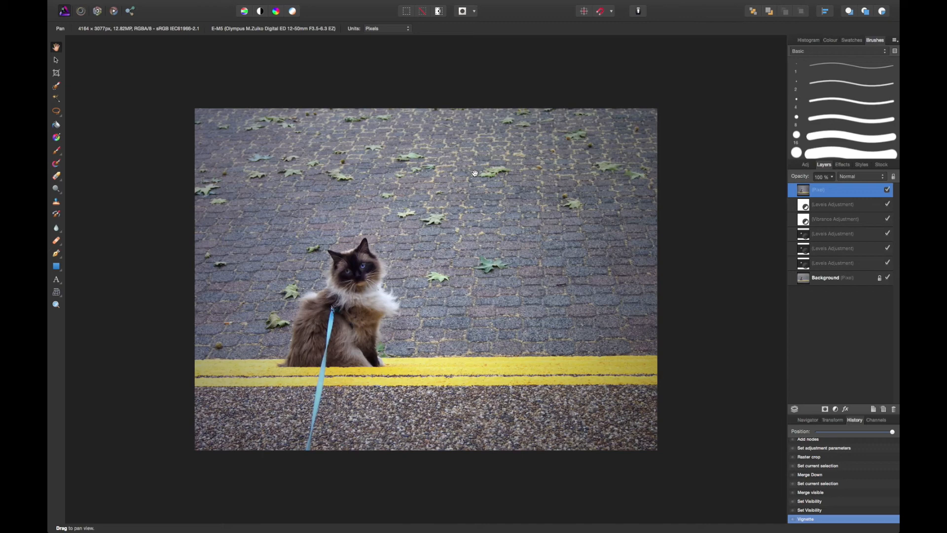
mouse_move(102, 4)
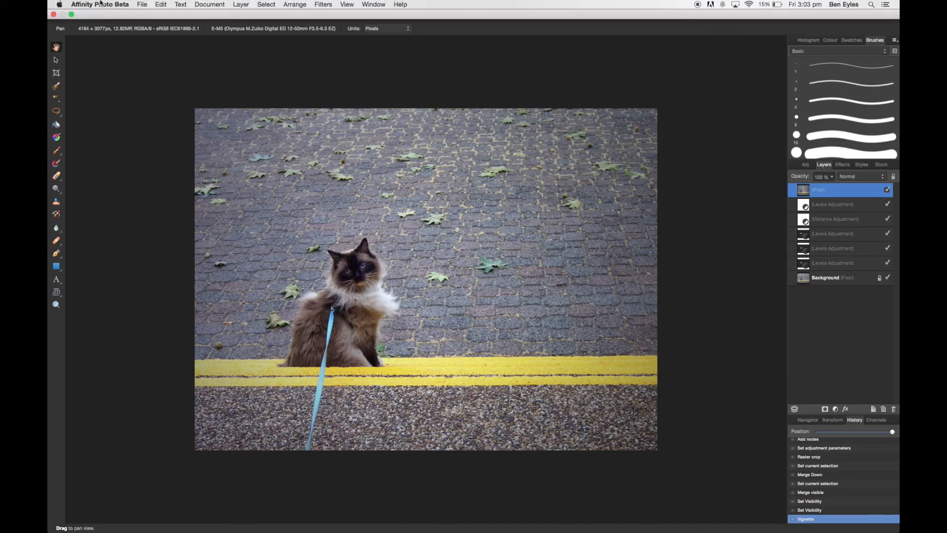
left_click(145, 5)
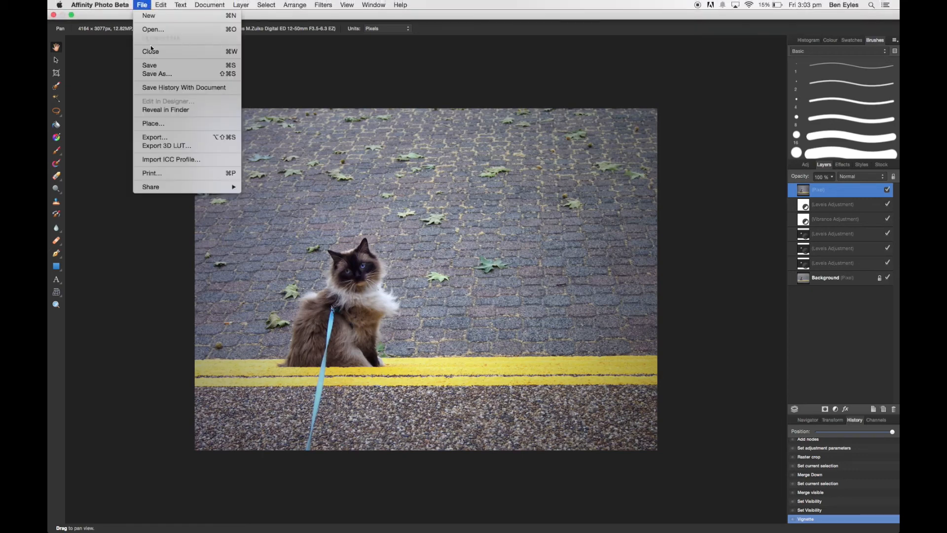
left_click(164, 76)
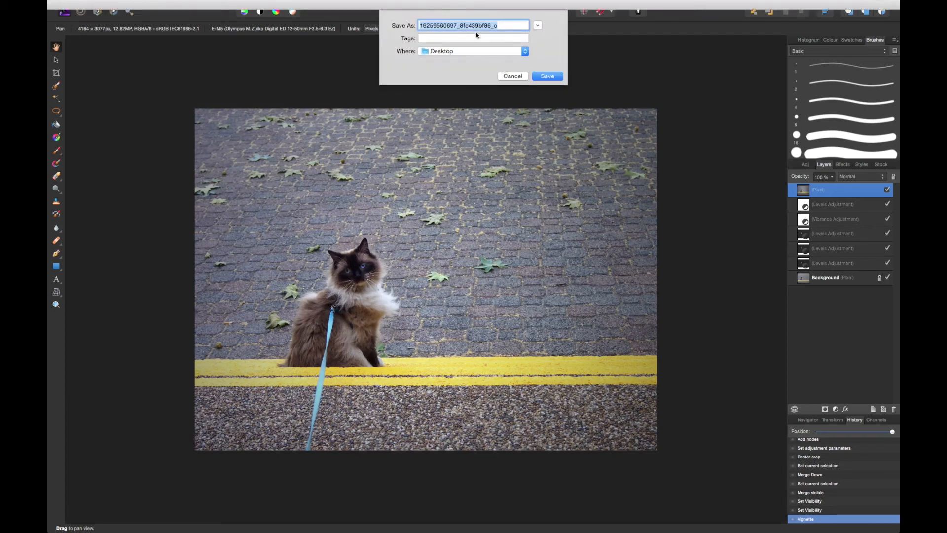
left_click(538, 25)
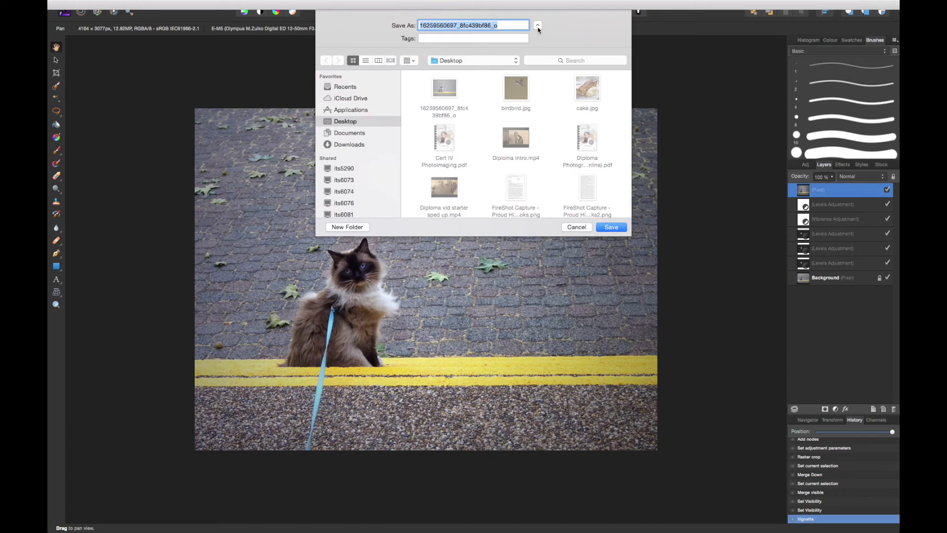
type("Soda editi")
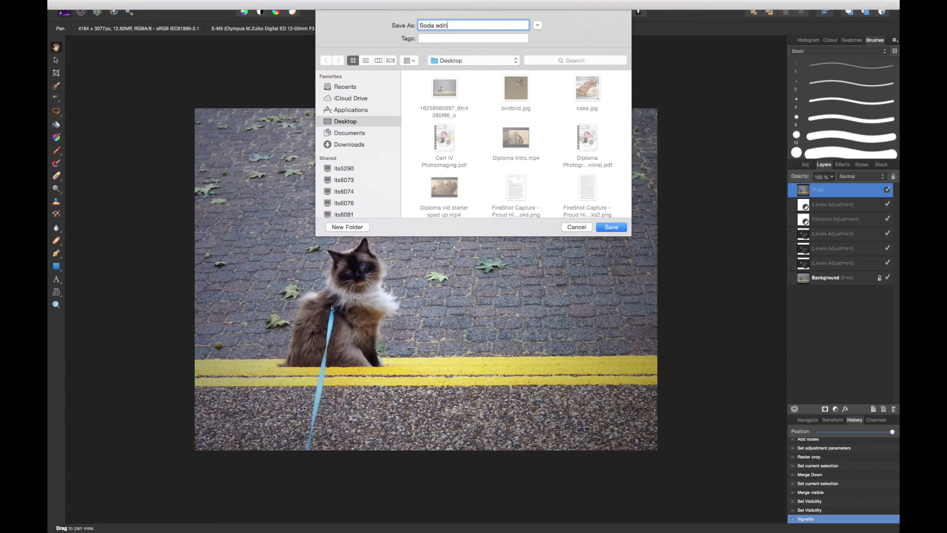
type("ed")
left_click(613, 228)
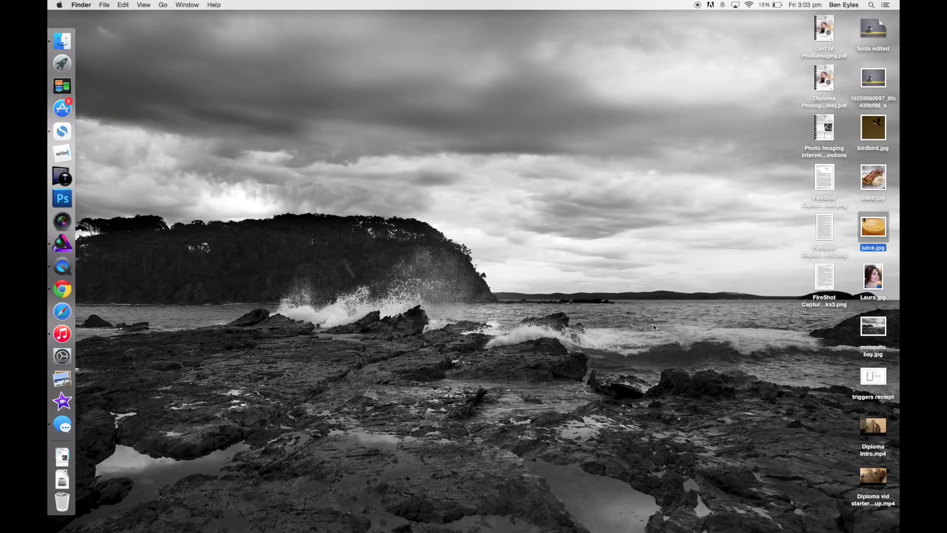
On the desktop in Finder, open the Soda edited document and view its file information.
left_click(868, 32)
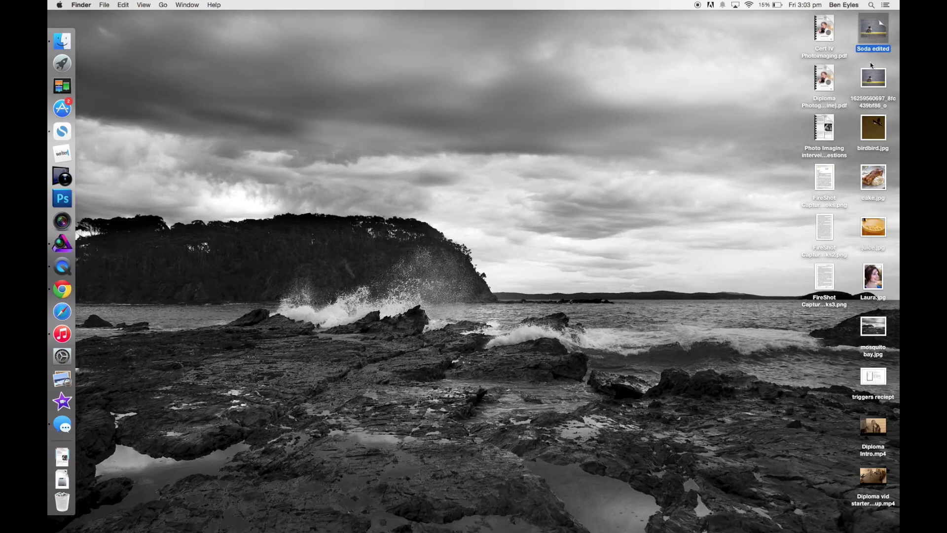
left_click(878, 76)
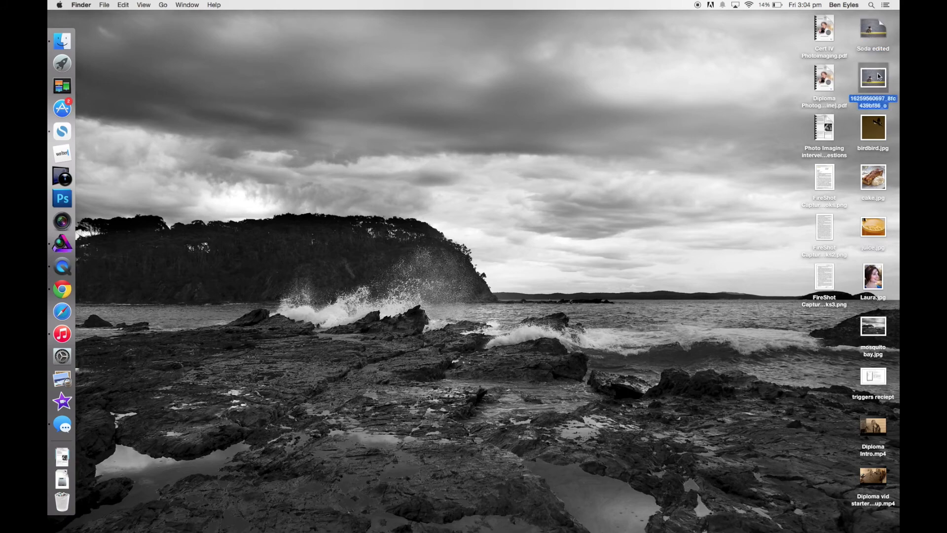
double_click(872, 26)
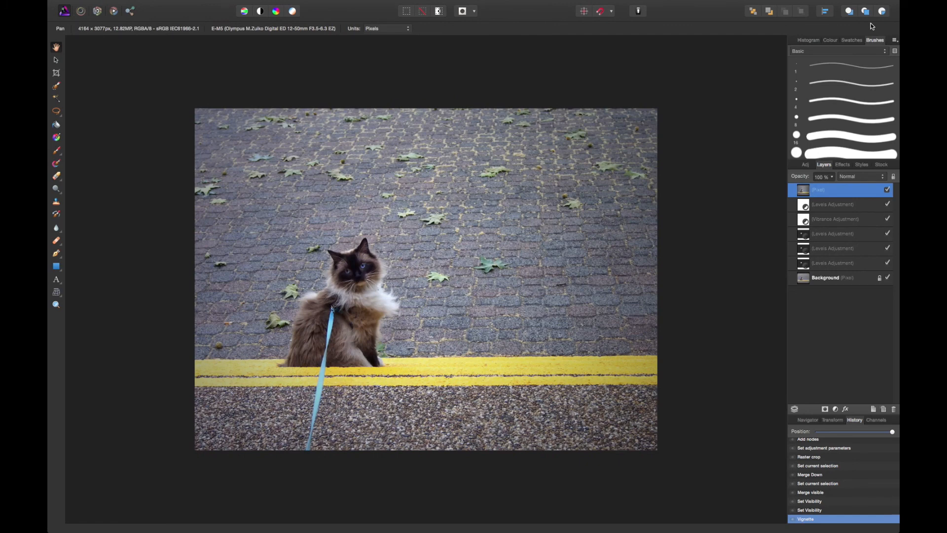
key("ctrl+Left")
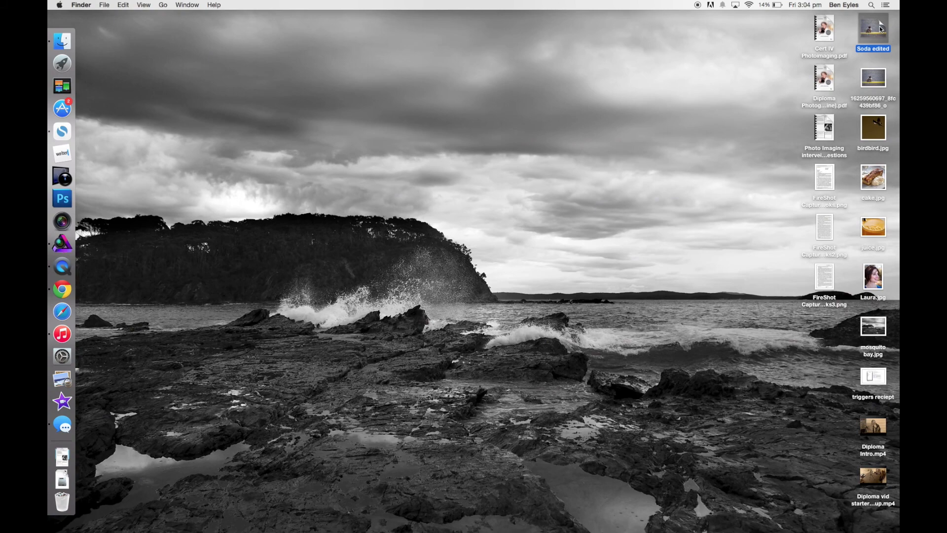
key("super+i")
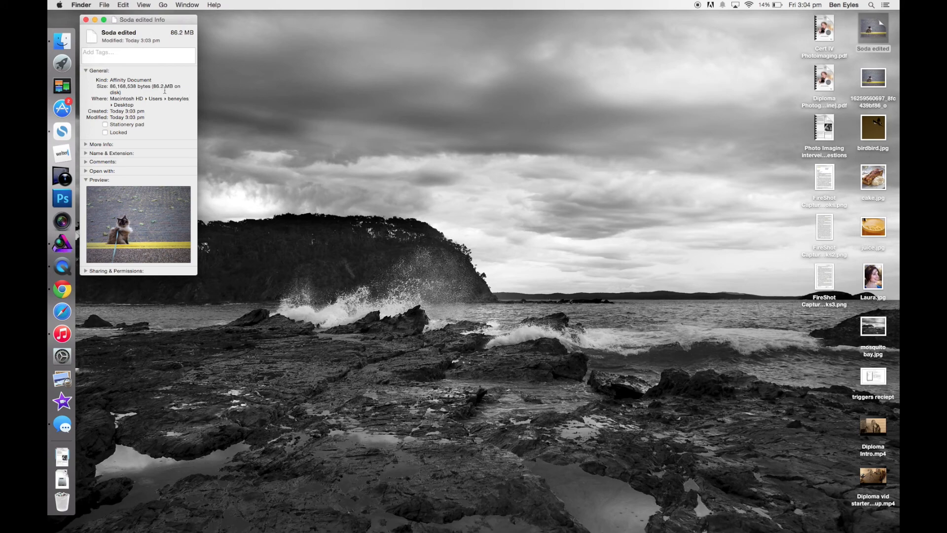
Back in Affinity Photo, export the whole document as a JPEG at quality 100 to the Desktop, named Soda edited.jpg.
key("ctrl+Right")
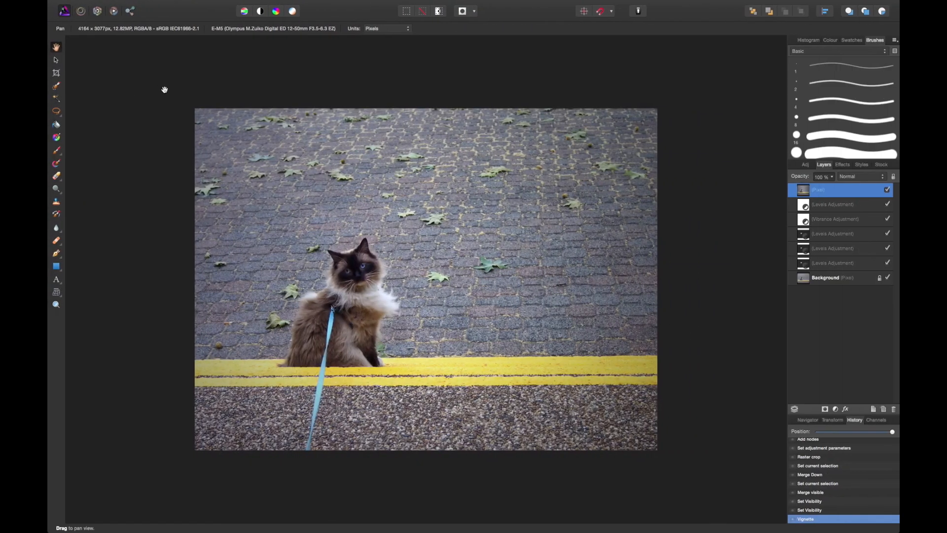
mouse_move(83, 3)
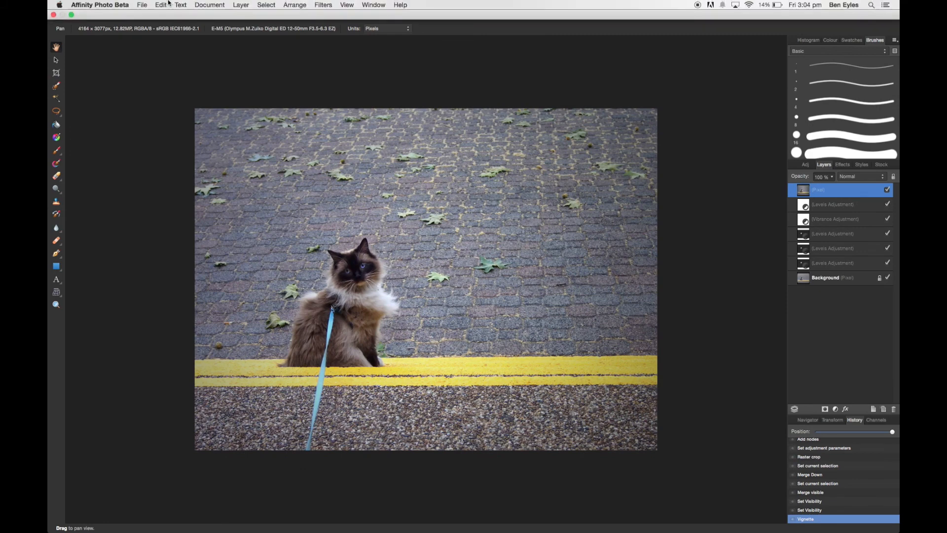
left_click(143, 5)
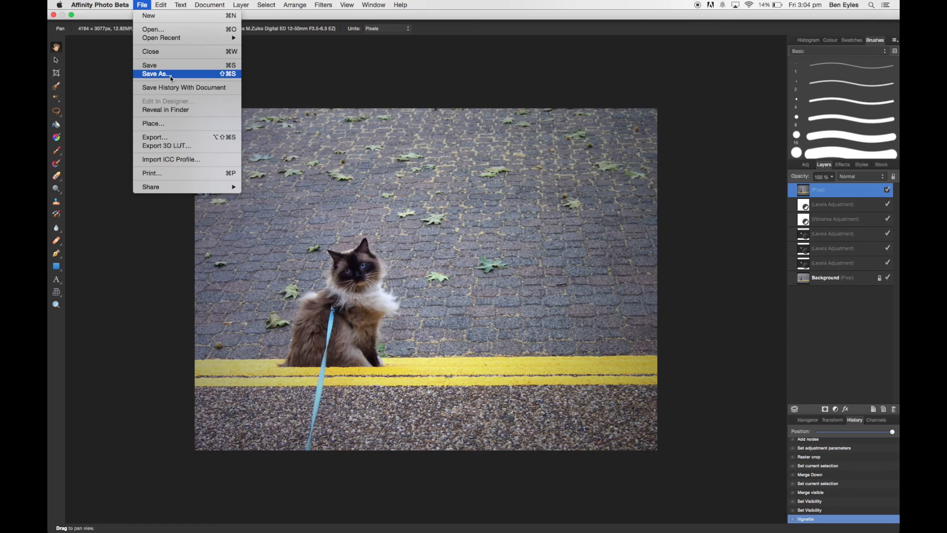
left_click(181, 139)
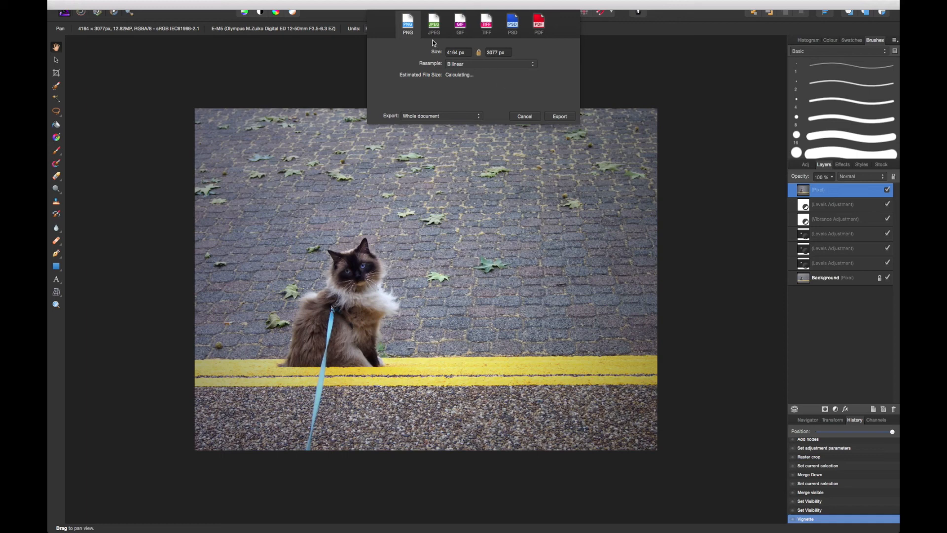
left_click(429, 28)
left_click_drag(497, 76, 522, 79)
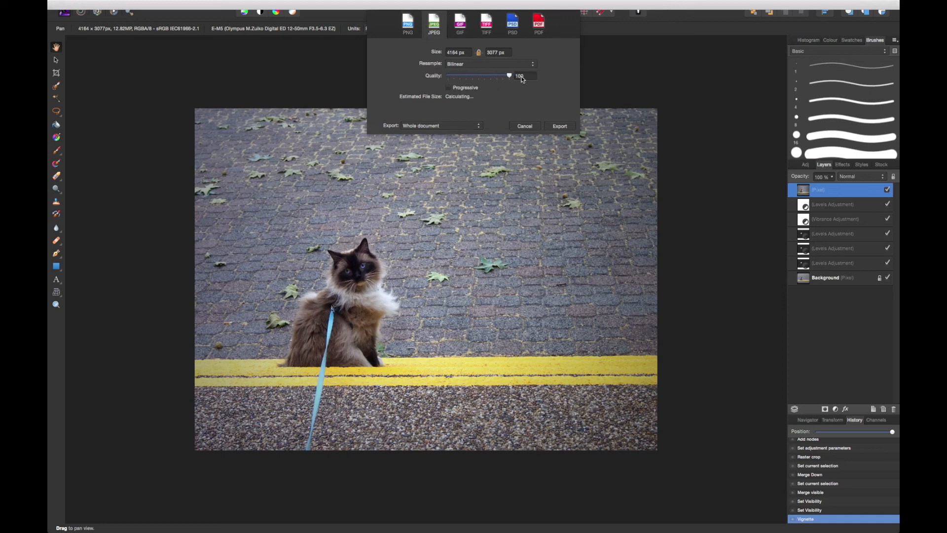
left_click(560, 126)
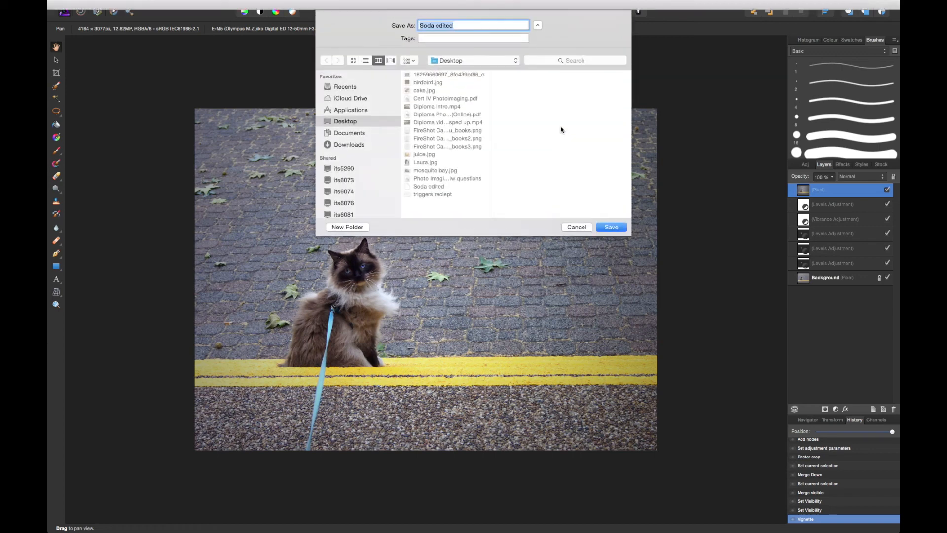
key("Right")
type(".jpg")
left_click(617, 225)
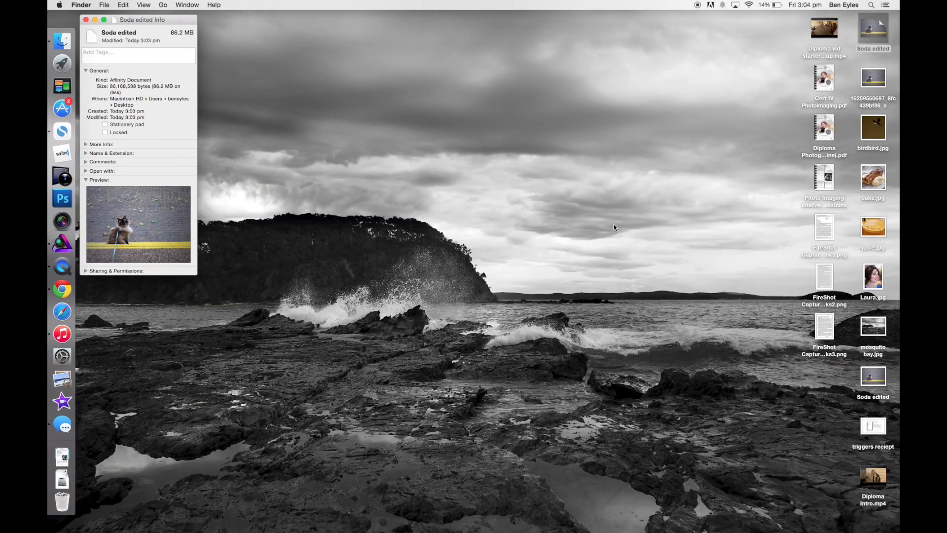
View the exported Soda edited JPEG in Preview, select the original photo's file, and switch back to Affinity Photo.
double_click(876, 377)
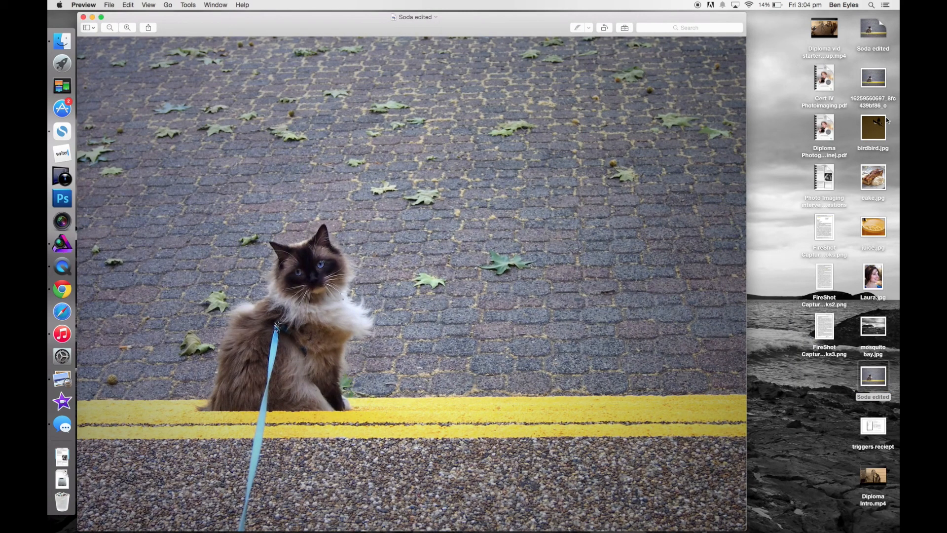
left_click(876, 83)
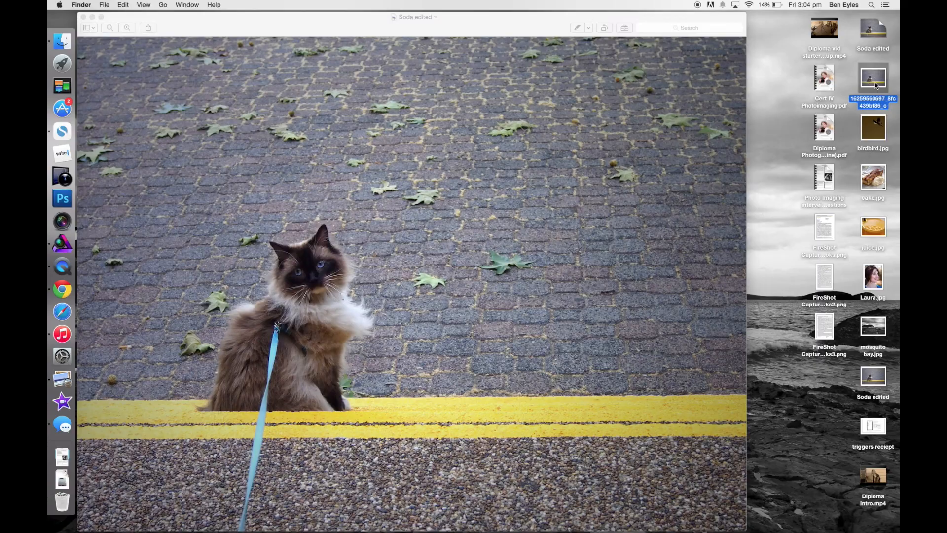
key("ctrl+Right")
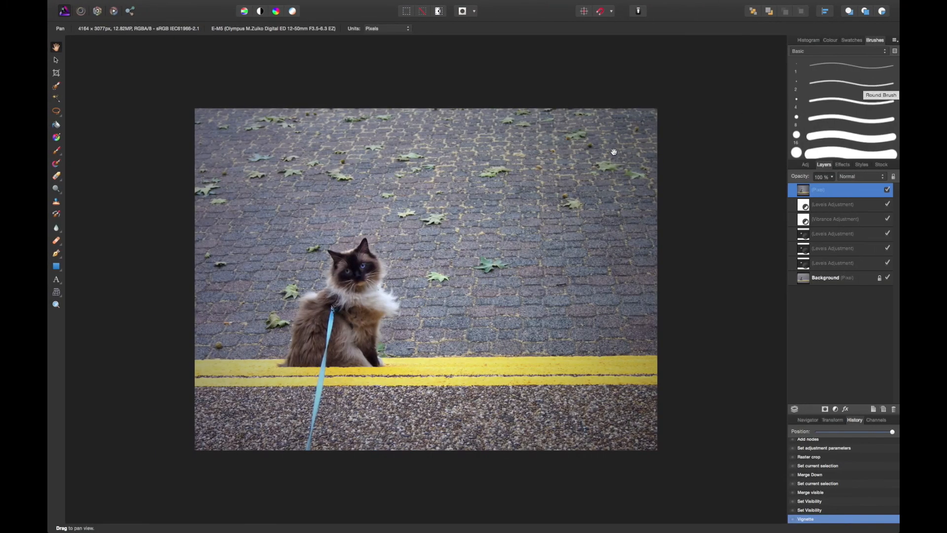
key("super+minus")
key("super+minus")
key("super+plus")
key("super+plus")
key("super+minus")
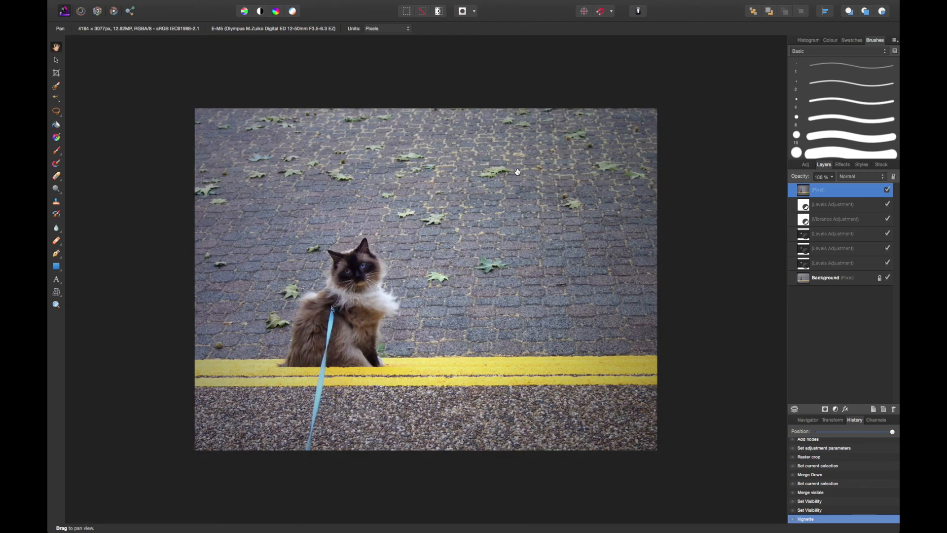